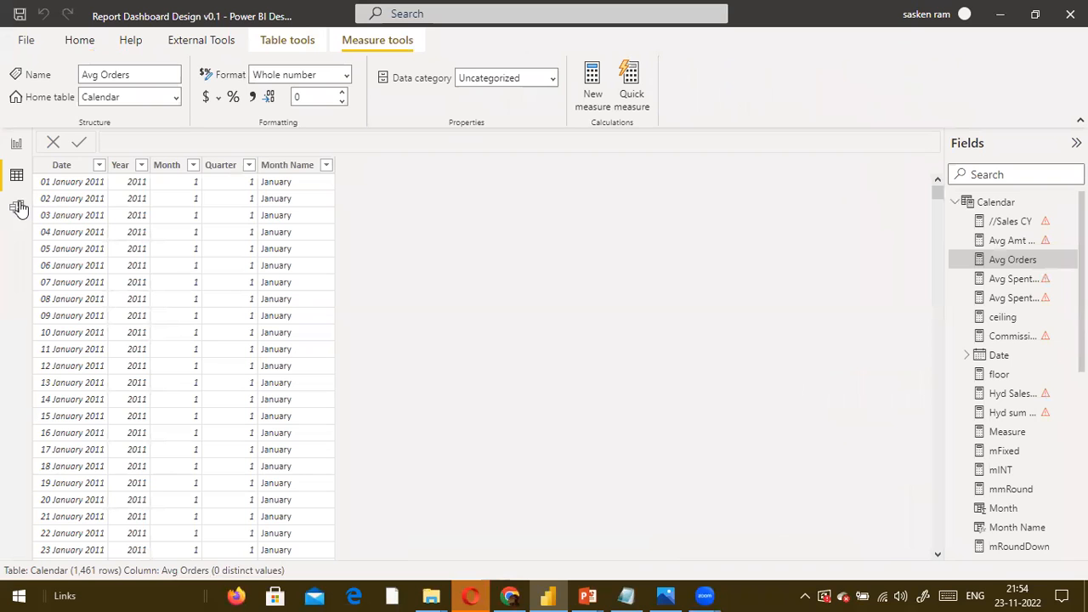
Show the relationships between the Calendar and sales tables in the All tables layout of the model view
click(18, 209)
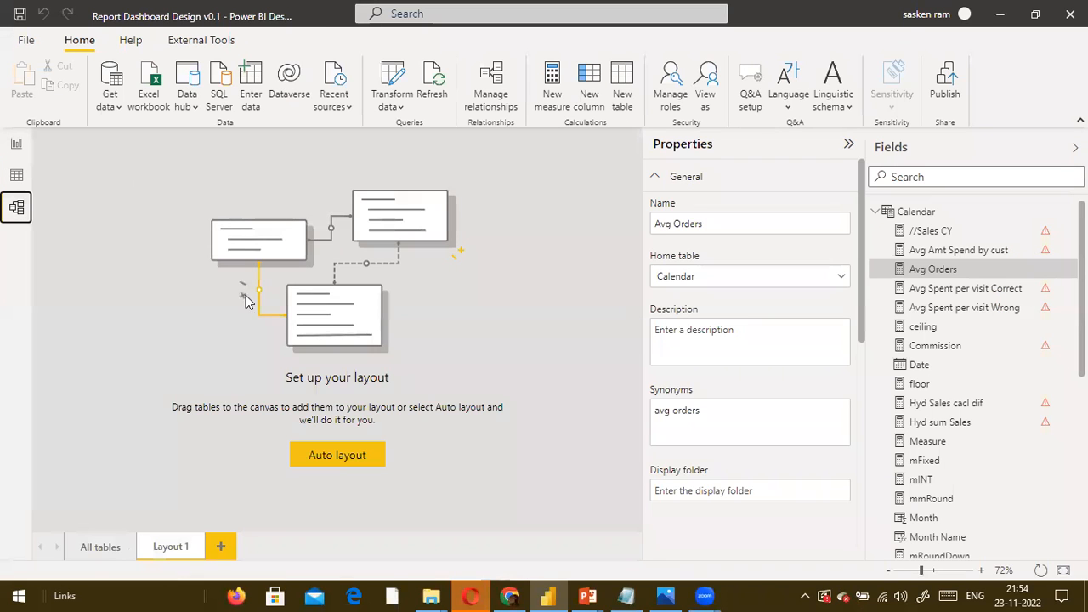
click(96, 548)
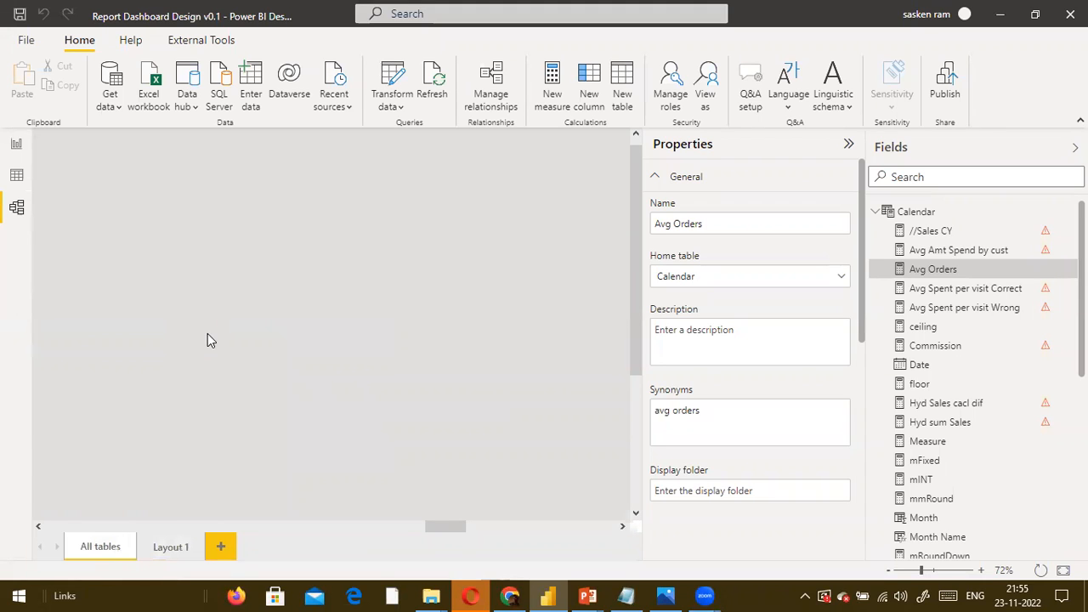
drag(459, 527, 122, 493)
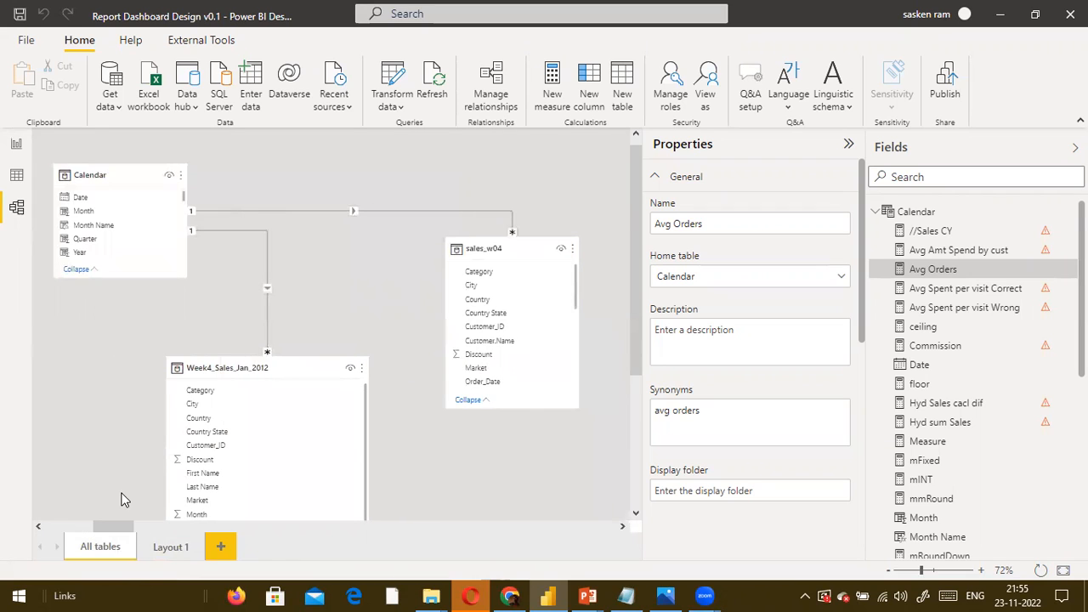
click(432, 432)
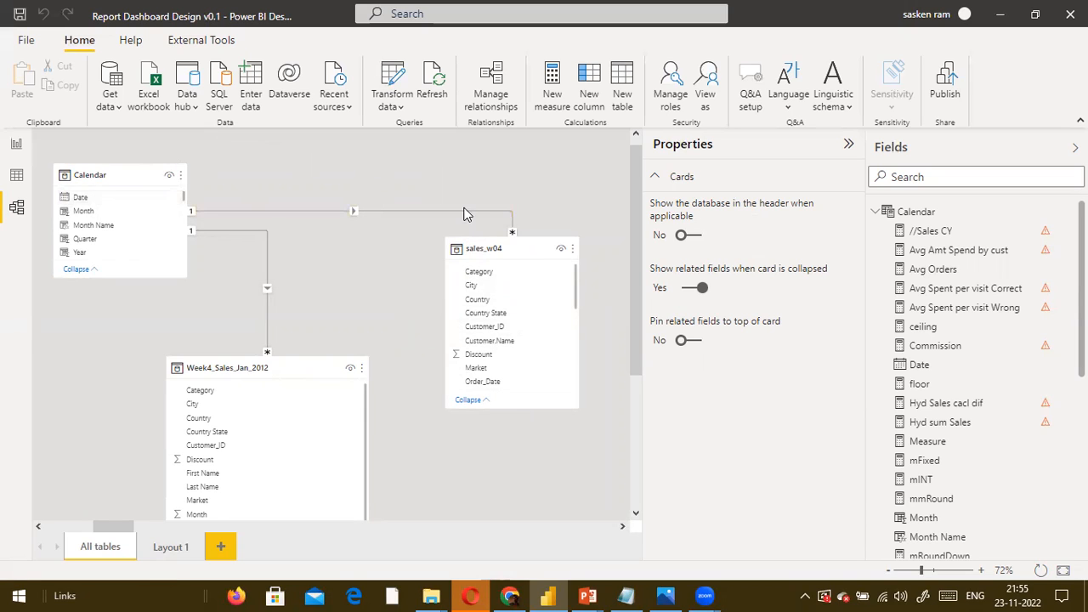
Add a table visual to report Page 1 and move it away from the corner of the page
click(16, 144)
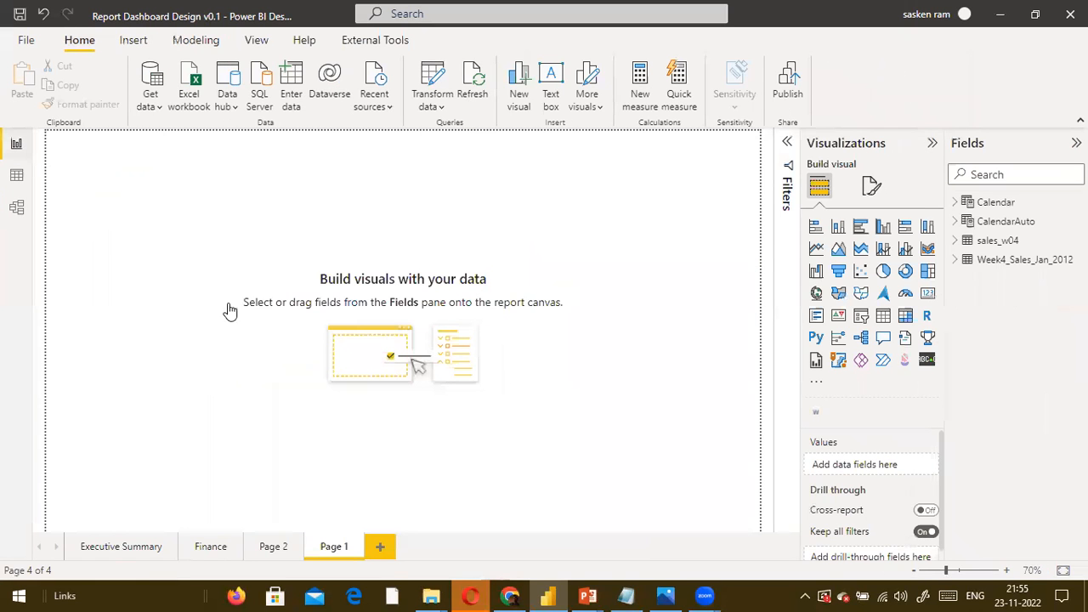
click(883, 317)
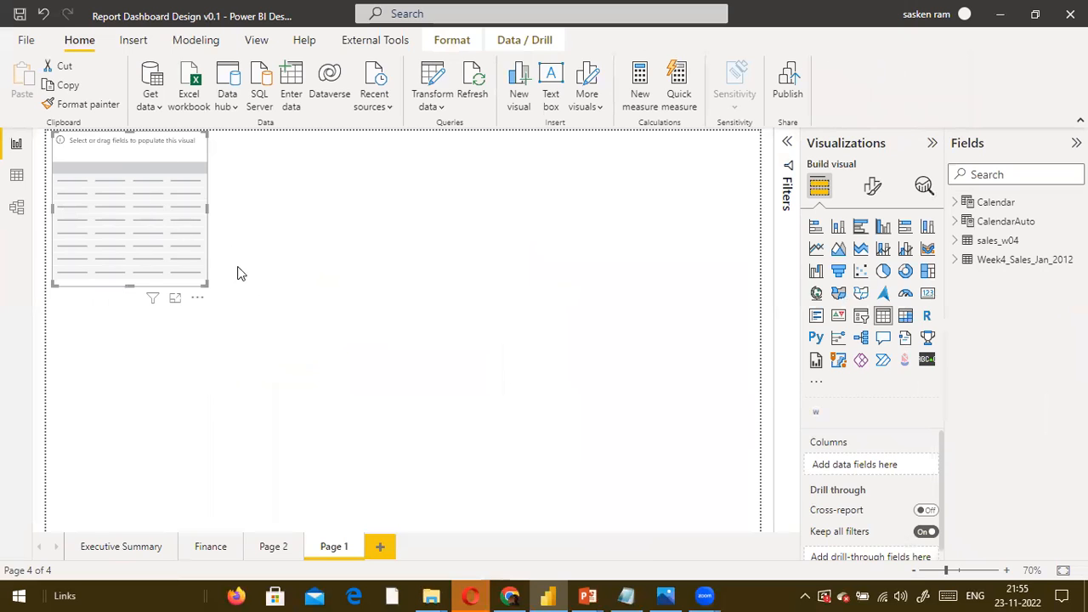
drag(238, 274, 189, 211)
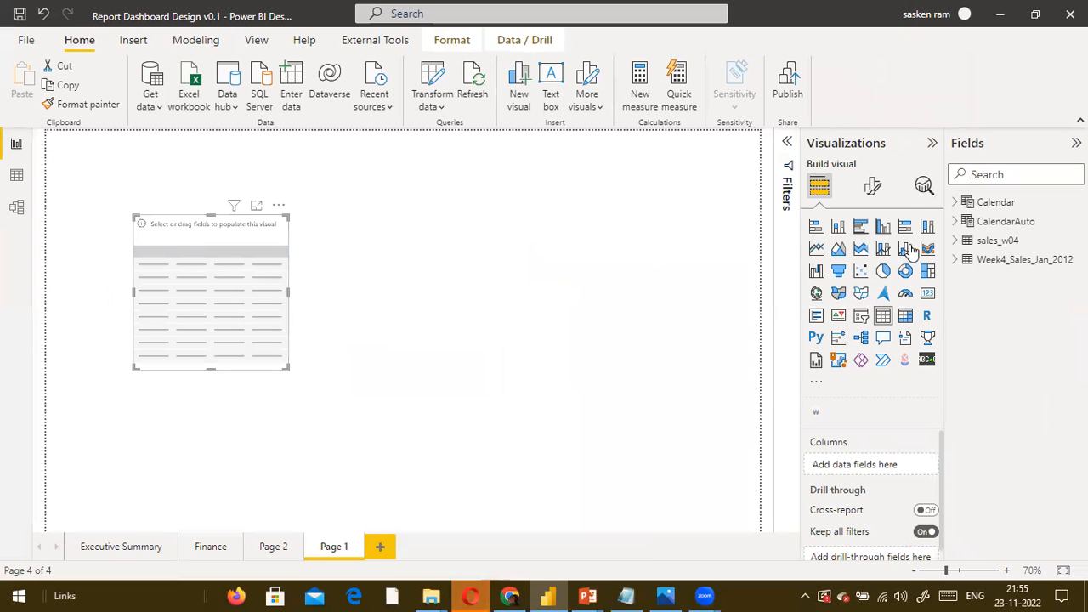
Add the Year field from the Calendar table to the empty table visual
click(955, 204)
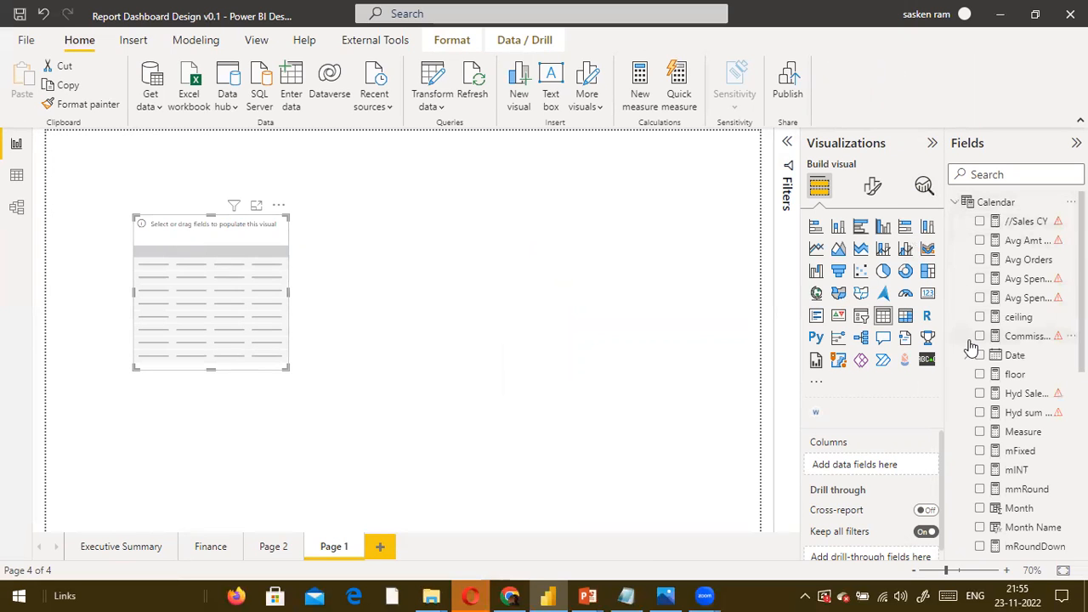
scroll(972, 352, down, 1)
scroll(971, 353, down, 5)
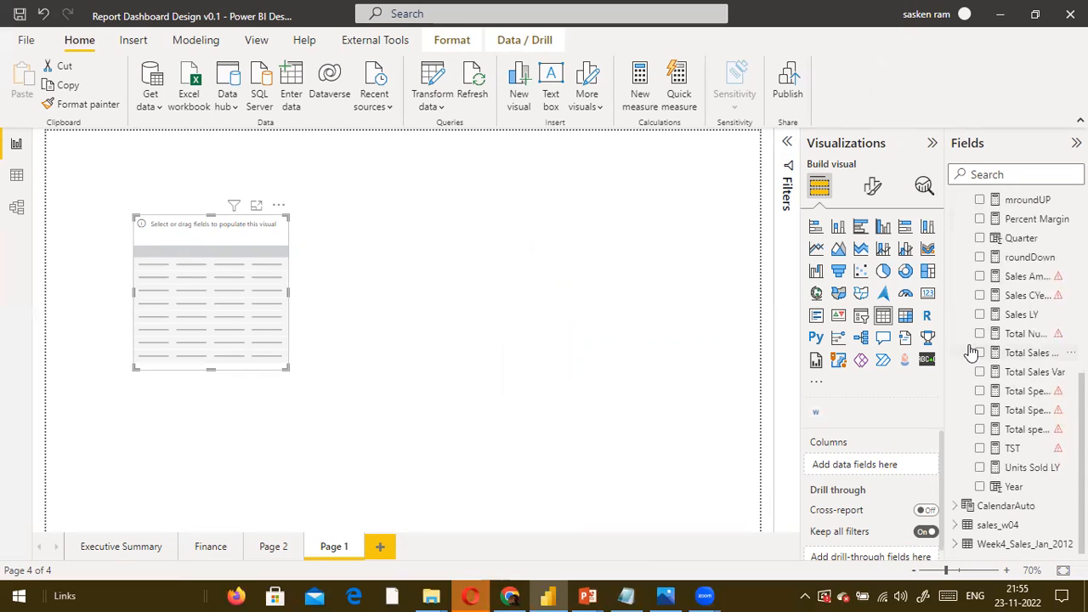
drag(1020, 485, 187, 246)
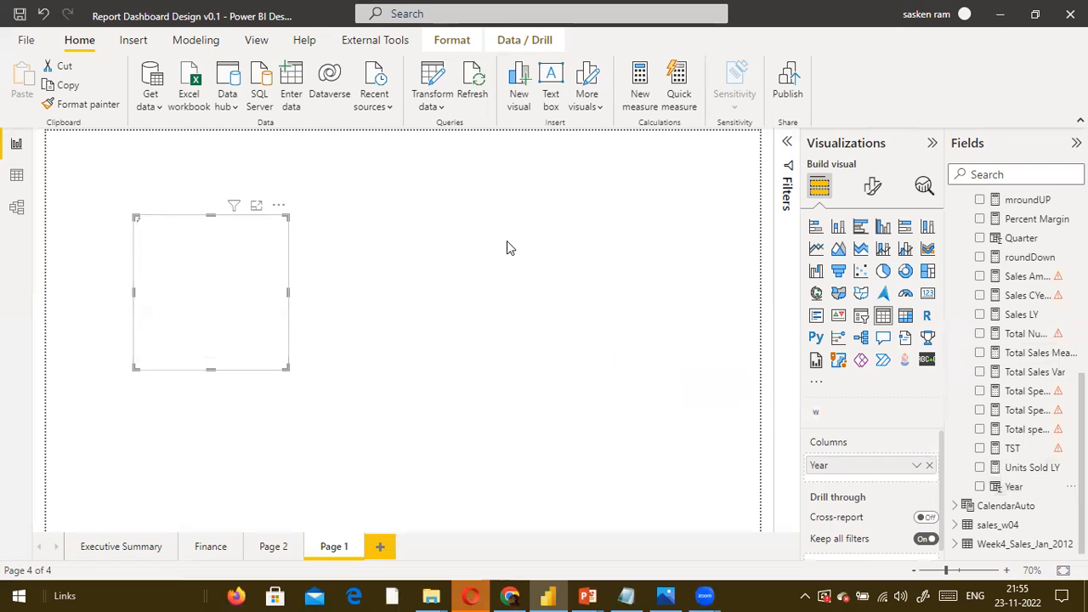
Add the Sales field from the sales_w04 table to the table visual beside Year
scroll(986, 221, up, 3)
scroll(1001, 231, down, 2)
scroll(1003, 233, up, 5)
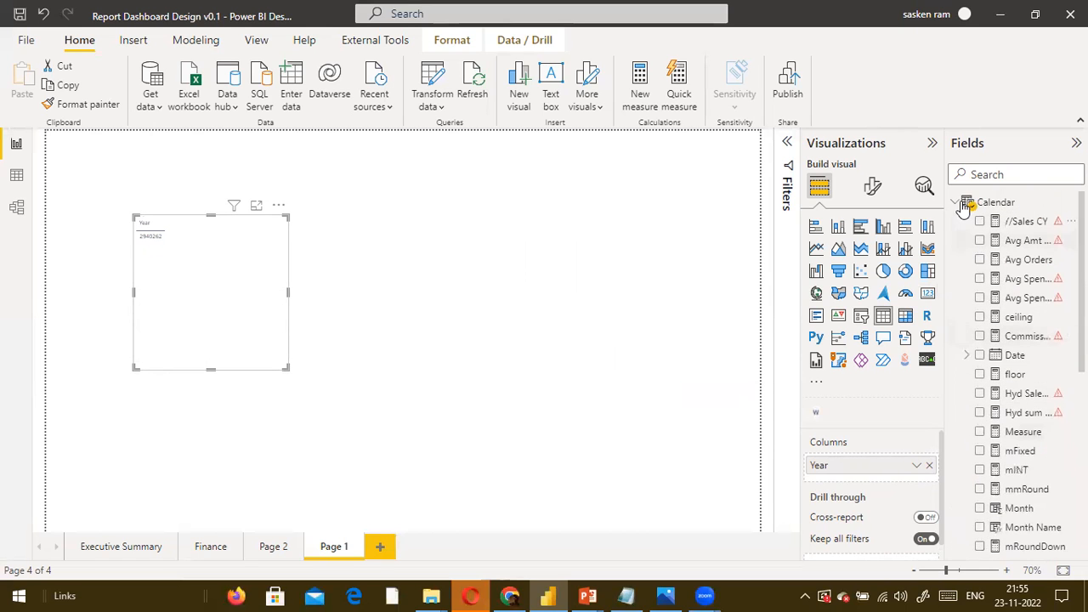
click(954, 204)
click(954, 240)
scroll(986, 316, down, 5)
drag(994, 411, 231, 238)
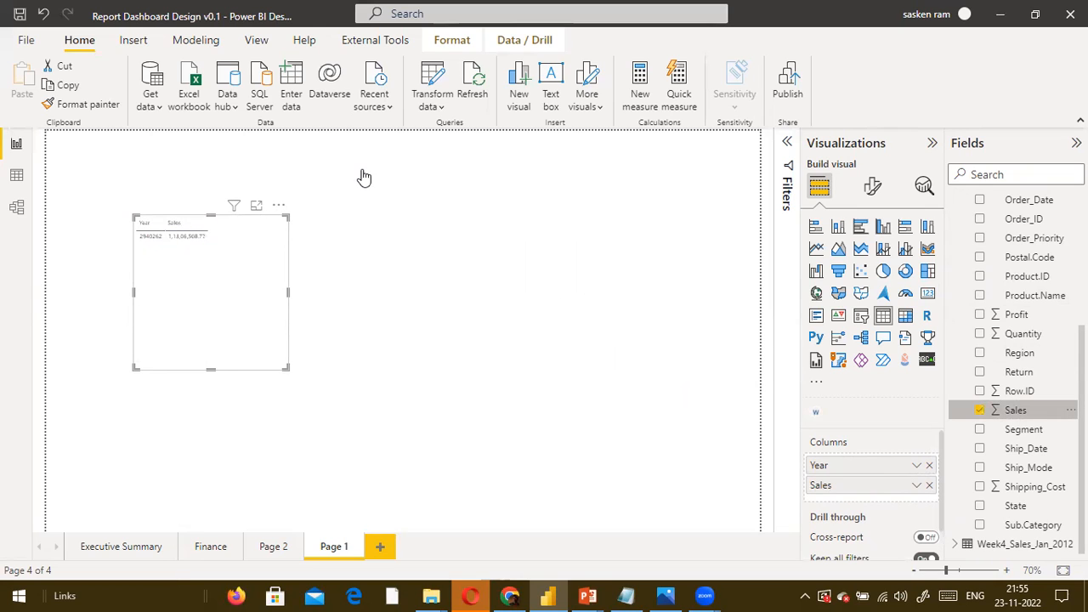
Set the Year column to Don't summarize and reduce the height of the table visual
click(915, 465)
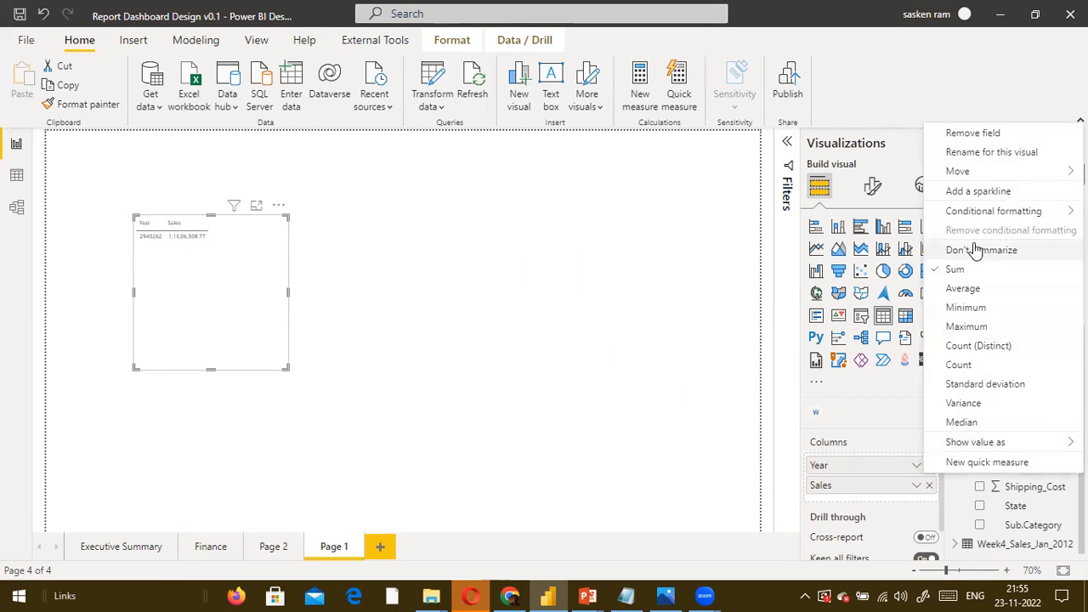
click(973, 250)
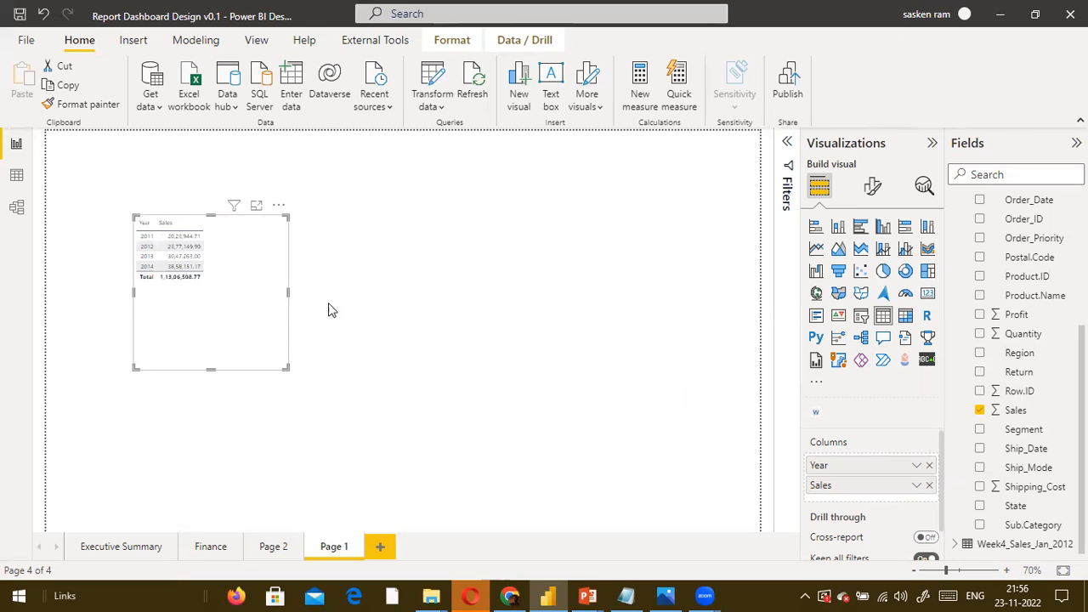
drag(207, 364, 210, 330)
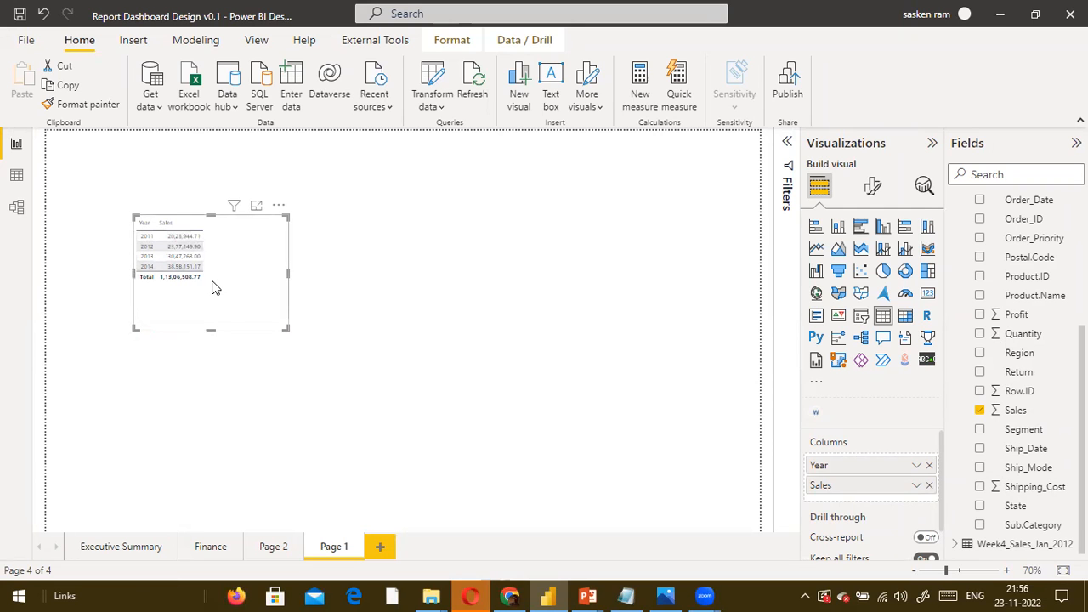
Review the relationship between Calendar and sales_w04 in the model view, comparing it with the table on Page 1
click(25, 210)
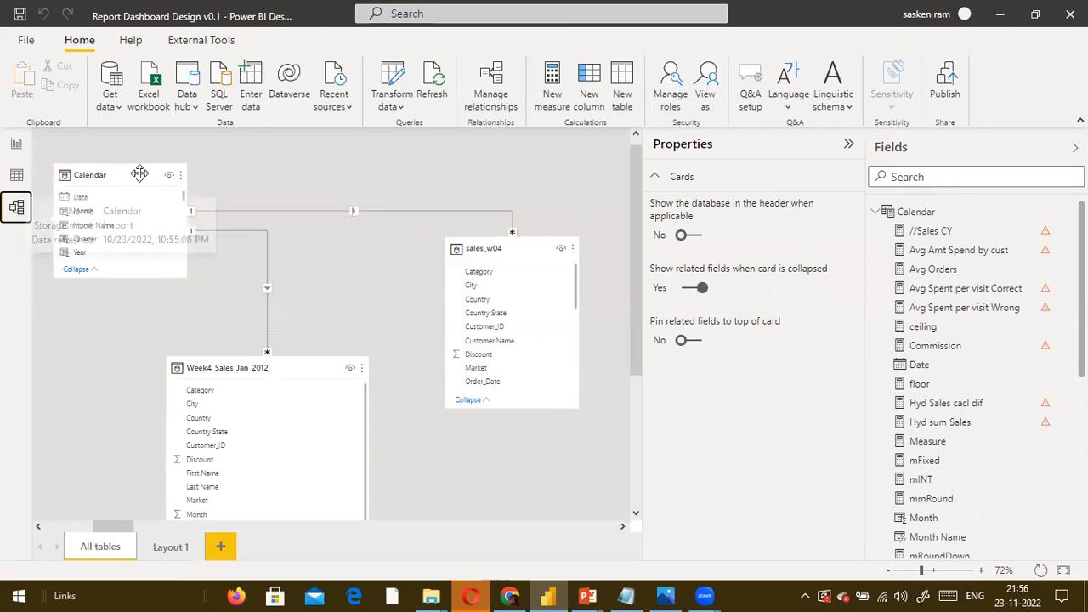
click(16, 143)
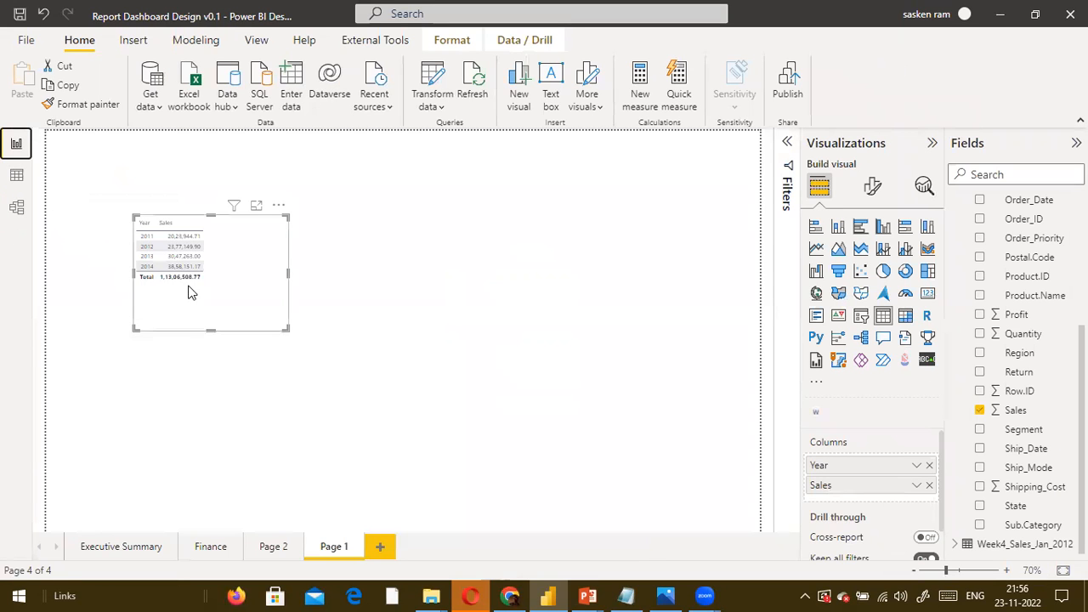
mouse_move(185, 283)
click(24, 206)
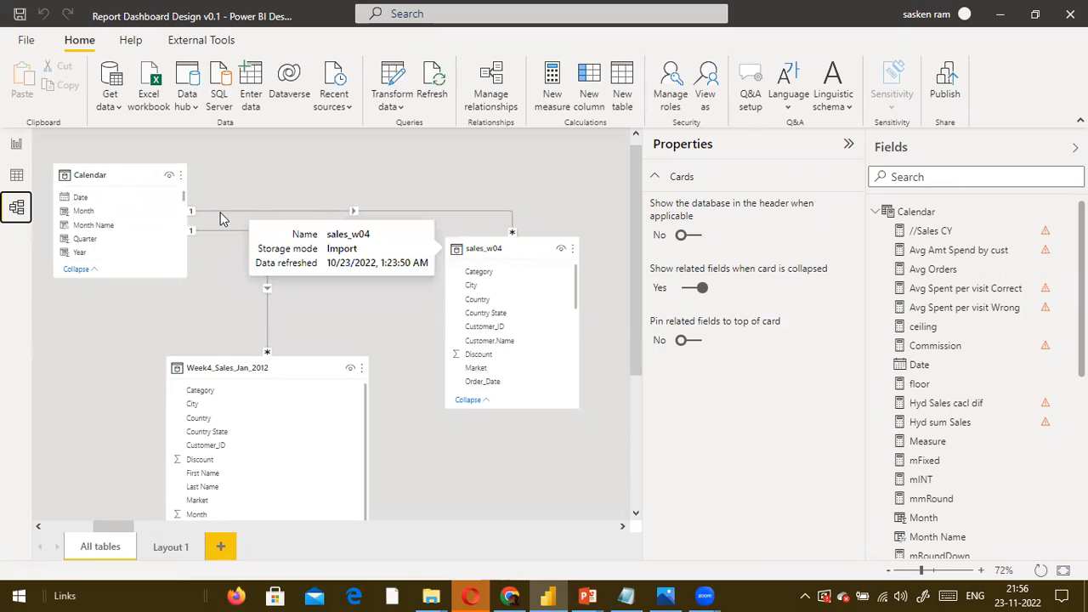
click(17, 144)
click(346, 260)
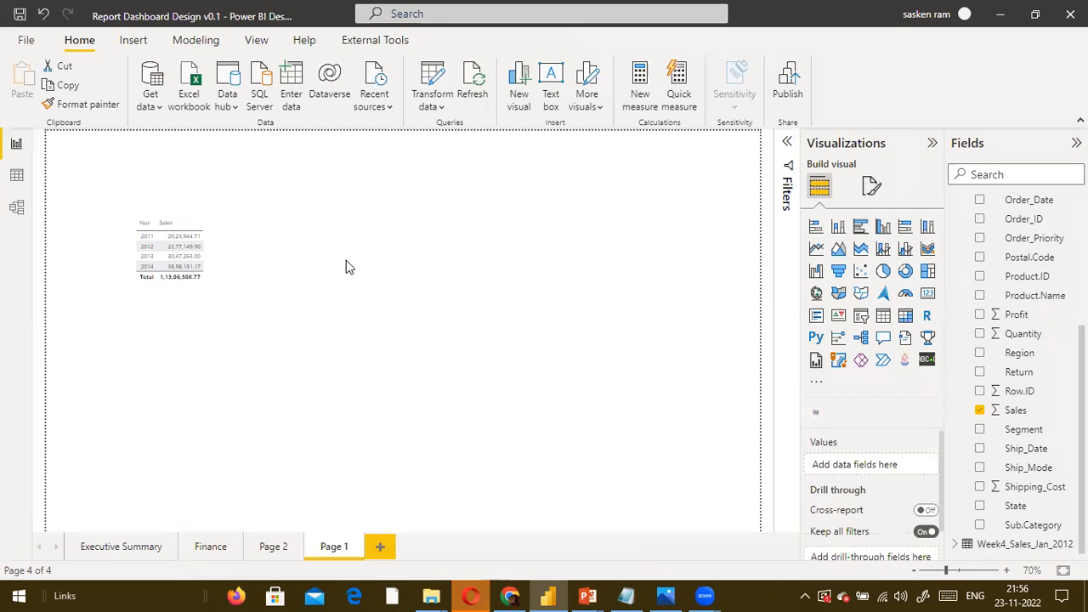
Duplicate the Year and Sales table visual and place the copy beside the original at the same height
click(196, 292)
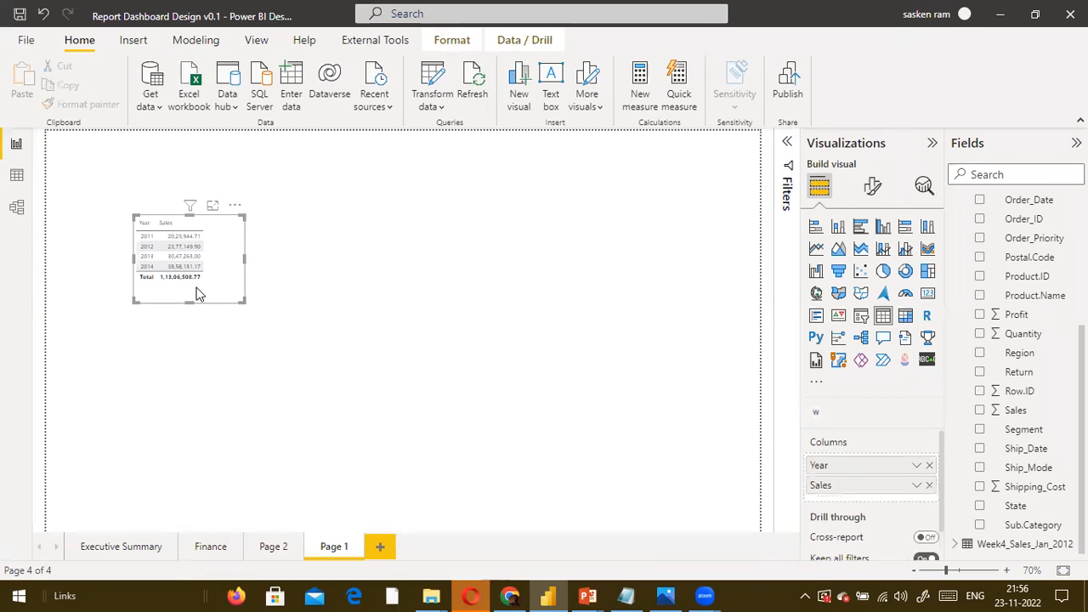
key(ctrl+c)
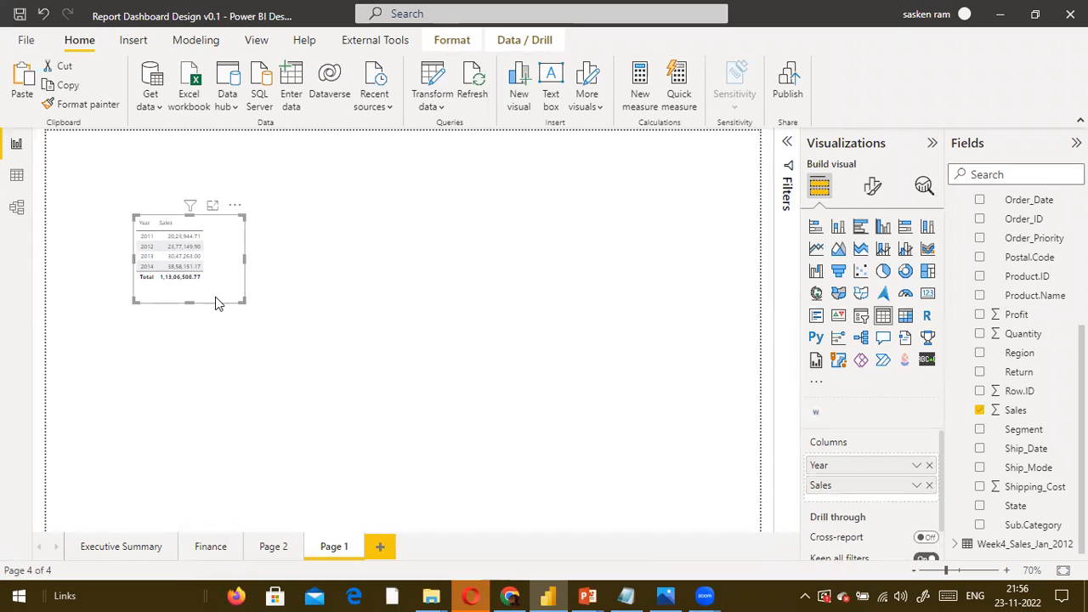
key(ctrl+v)
drag(405, 288, 371, 301)
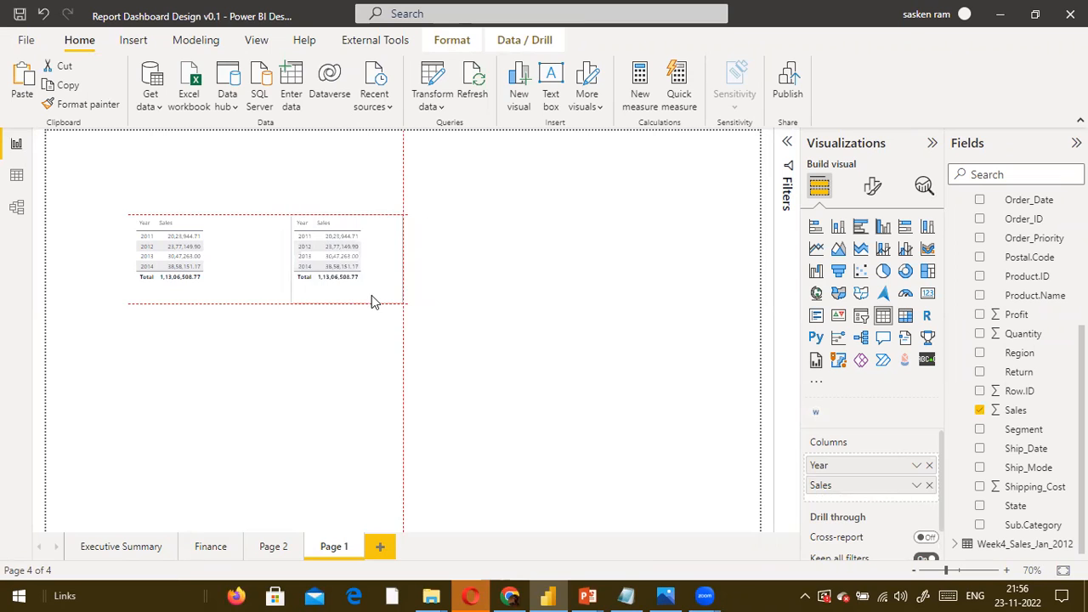
click(357, 166)
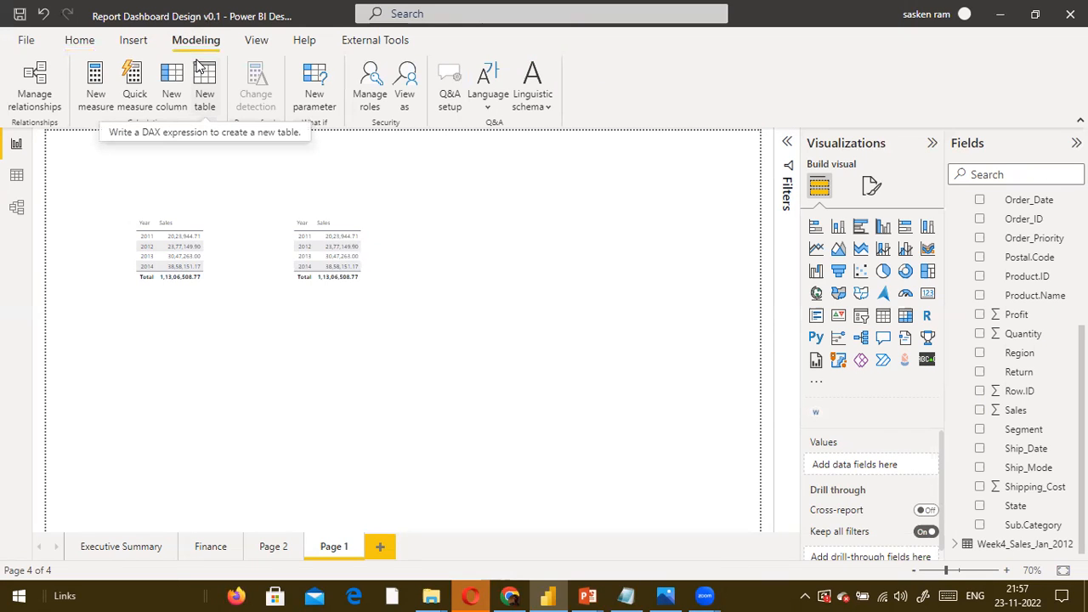
Create a new measure named "Total Sales with treatas" and begin its formula with the CALCULATE function
click(91, 92)
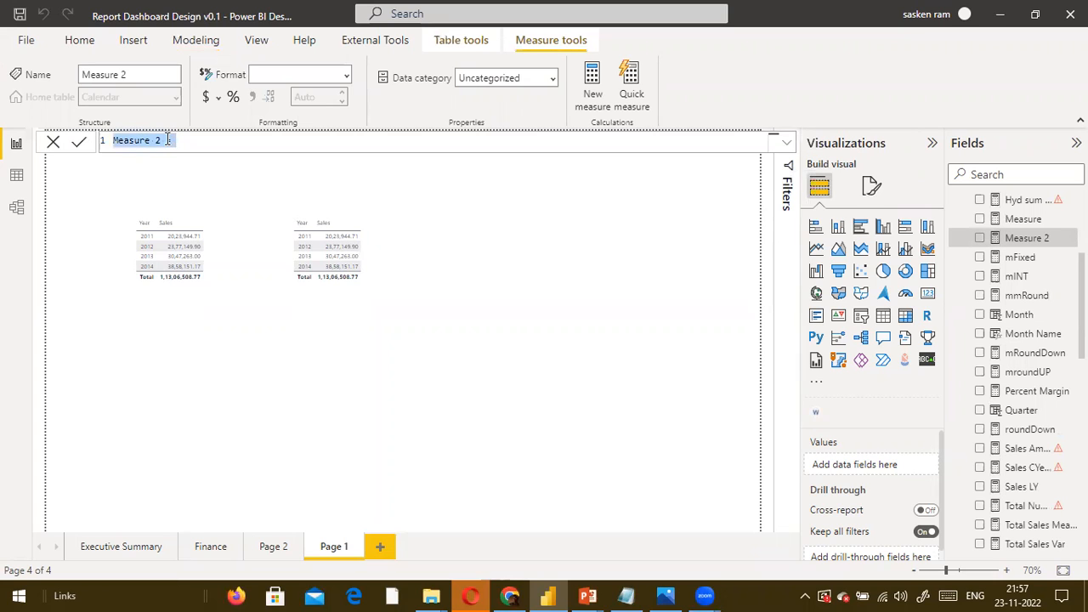
text(Sales with)
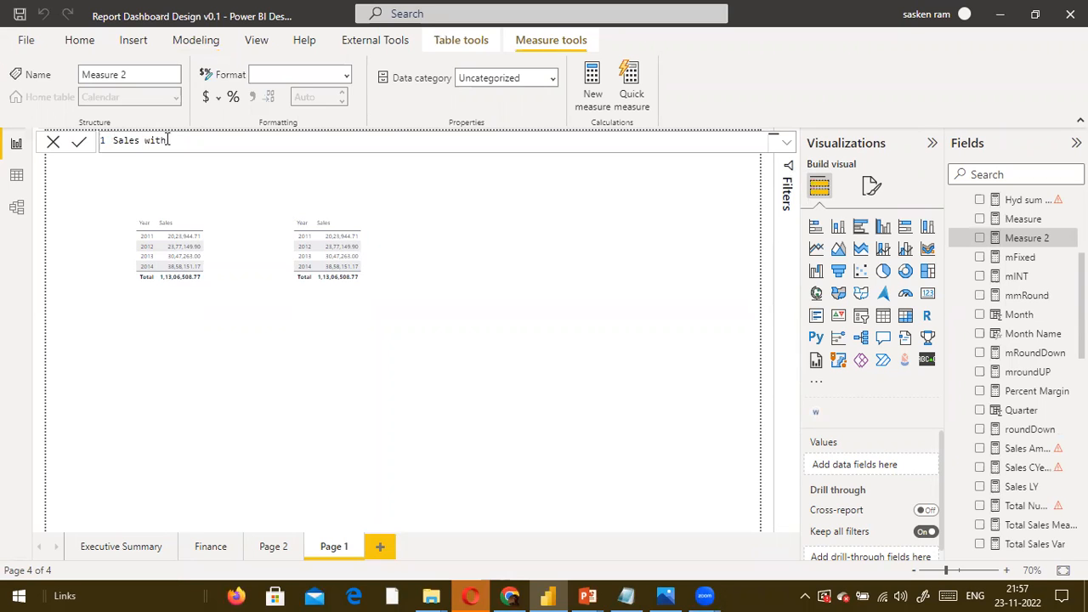
text( treat )
text(as)
text(Total )
text( = calc)
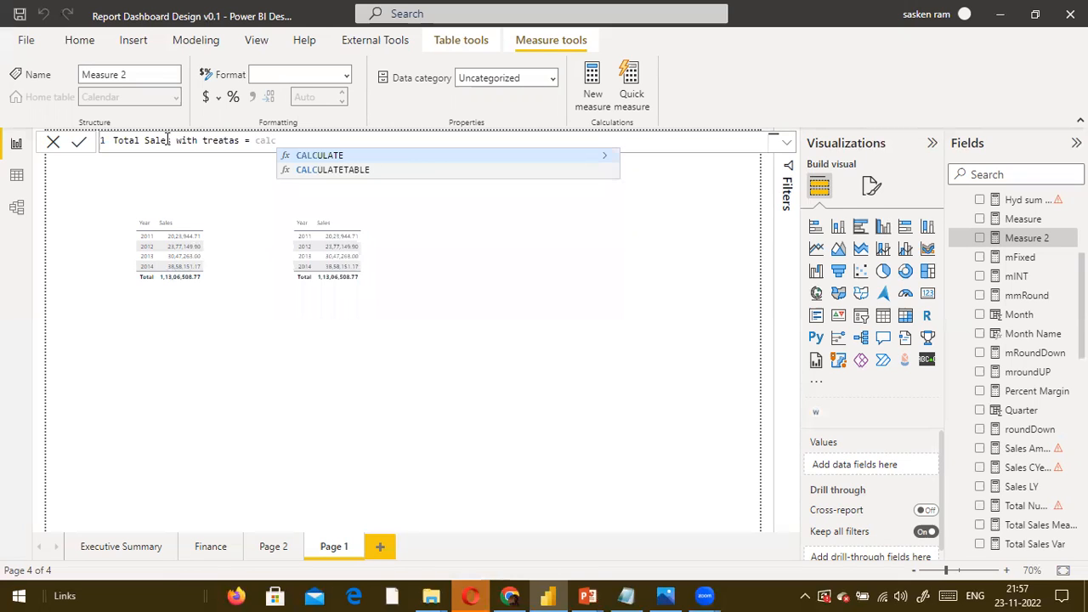
key(Tab)
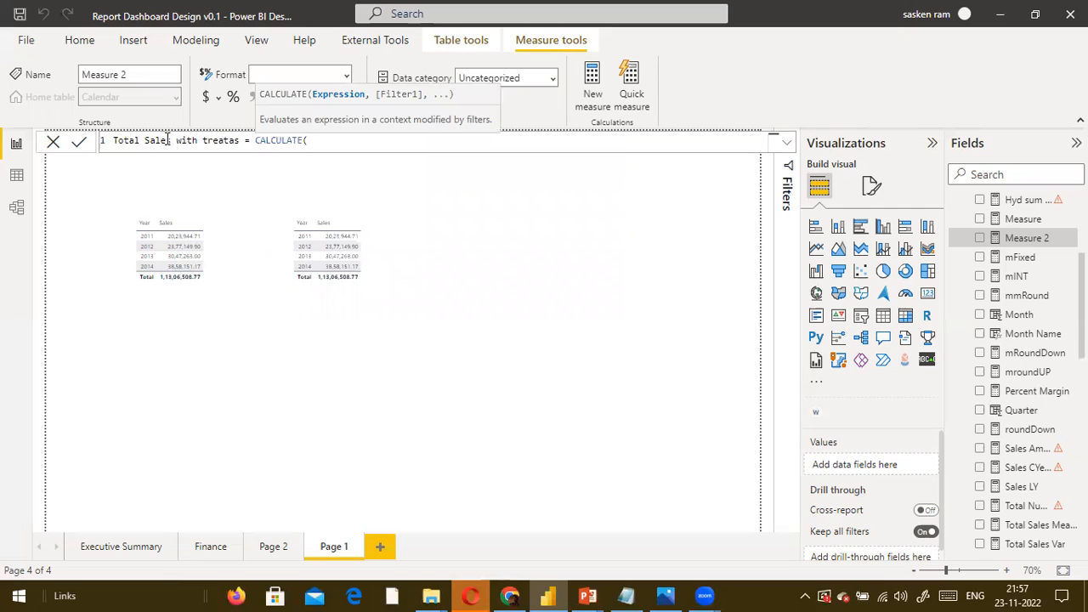
Enter the sum of sales_w04[Sales] as the expression argument of CALCULATE
text(sum)
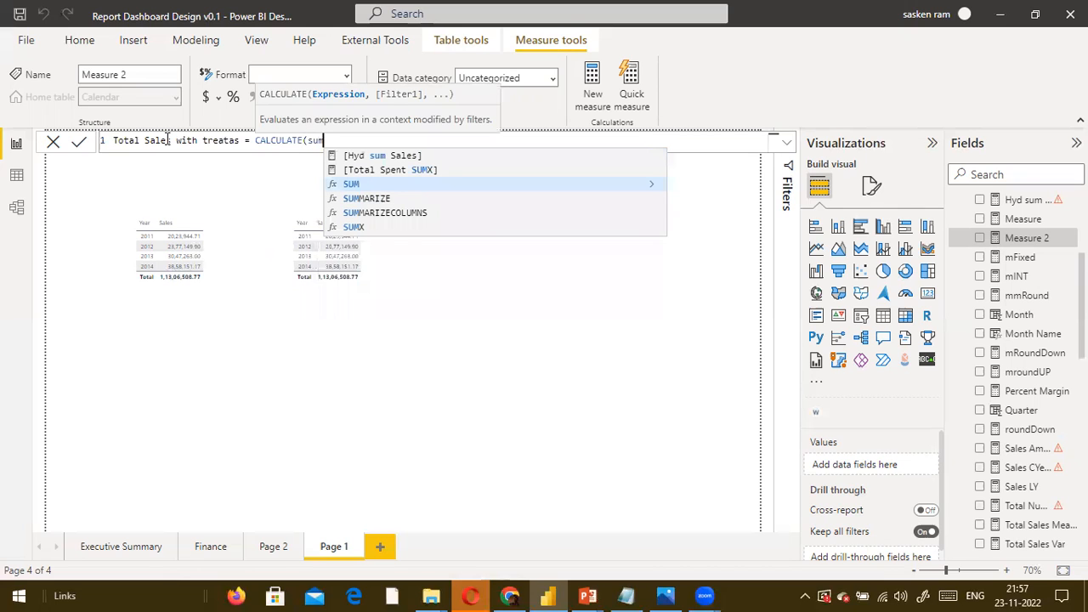
text(()
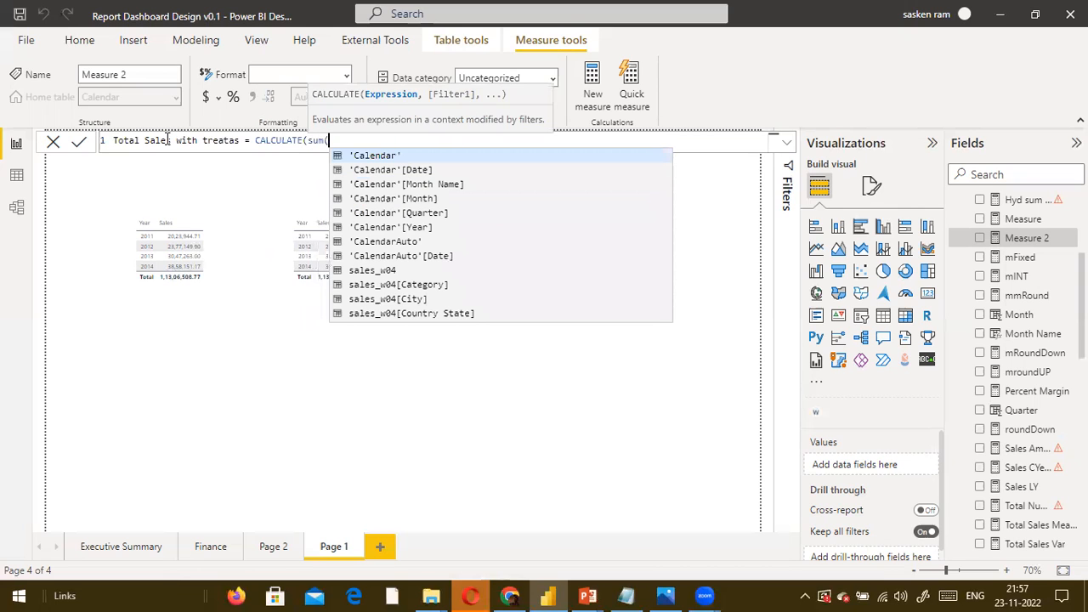
text( sales)
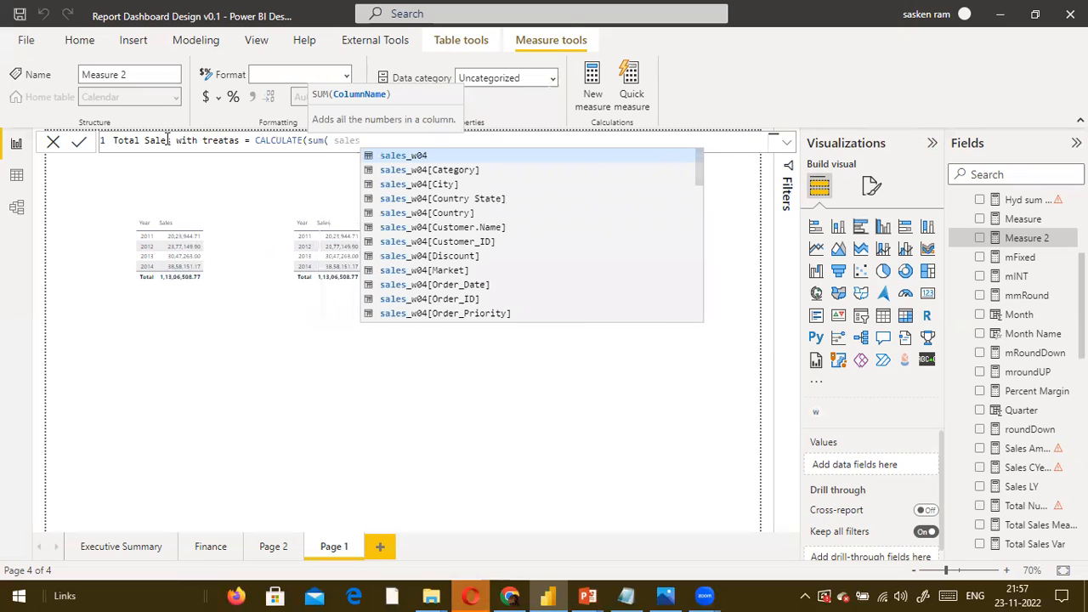
key(BackSpace)
key(BackSpace)
text(Sales)
key(Down)
key(Down)
key(Down)
key(Down)
key(Down)
key(Down)
key(Down)
key(Down)
key(Down)
key(Down)
key(Down)
key(Down)
key(Down)
key(Down)
key(Down)
key(Down)
key(Down)
key(Down)
key(Down)
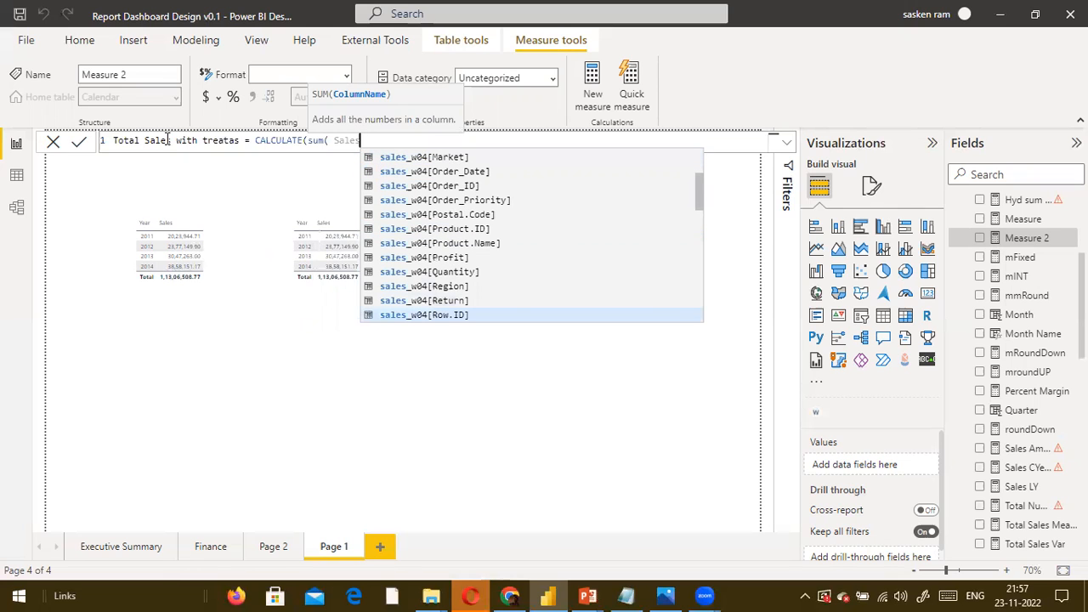
key(Up)
key(Up)
key(Up)
key(Up)
key(Up)
key(Up)
key(Up)
key(Down)
key(Down)
key(Down)
key(Down)
key(Down)
key(Down)
key(Down)
key(Down)
key(Down)
key(Up)
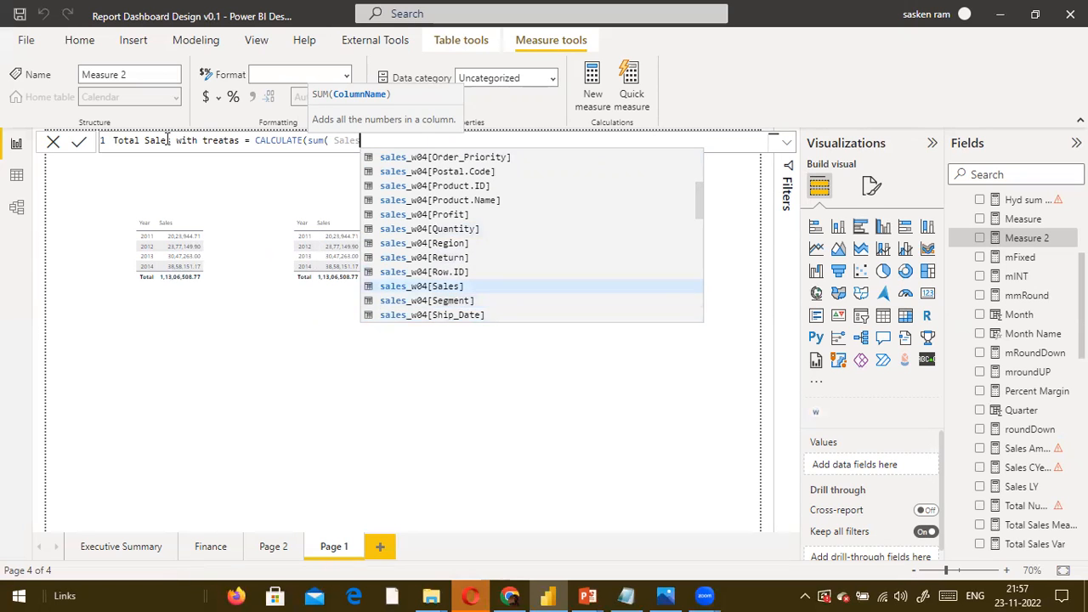
key(Tab)
text())
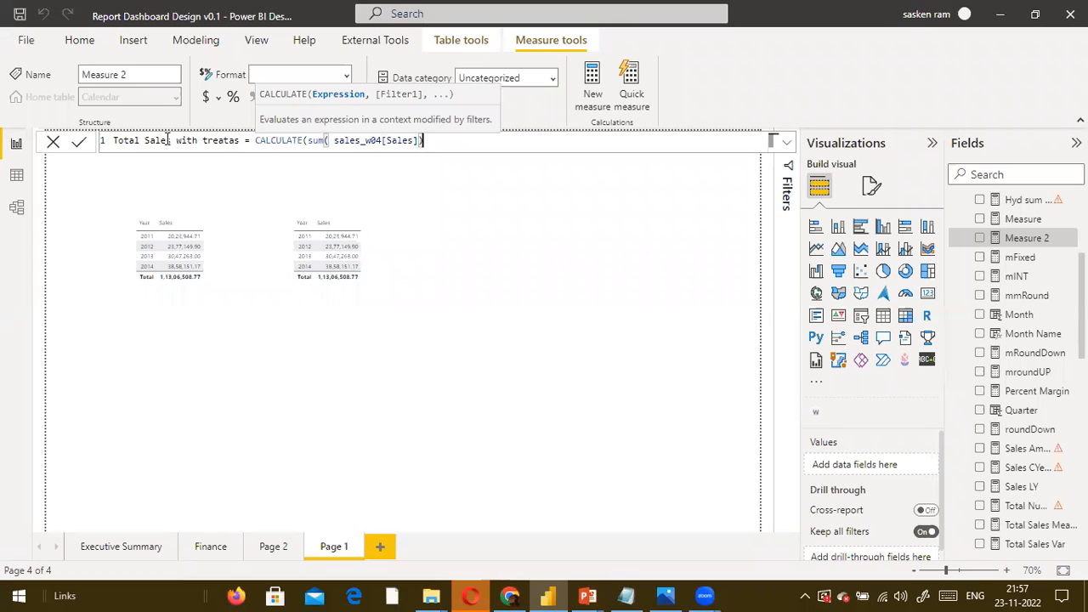
End the CALCULATE expression argument with a comma and start a second formula line for the filter argument
text(,)
key(shift+Return)
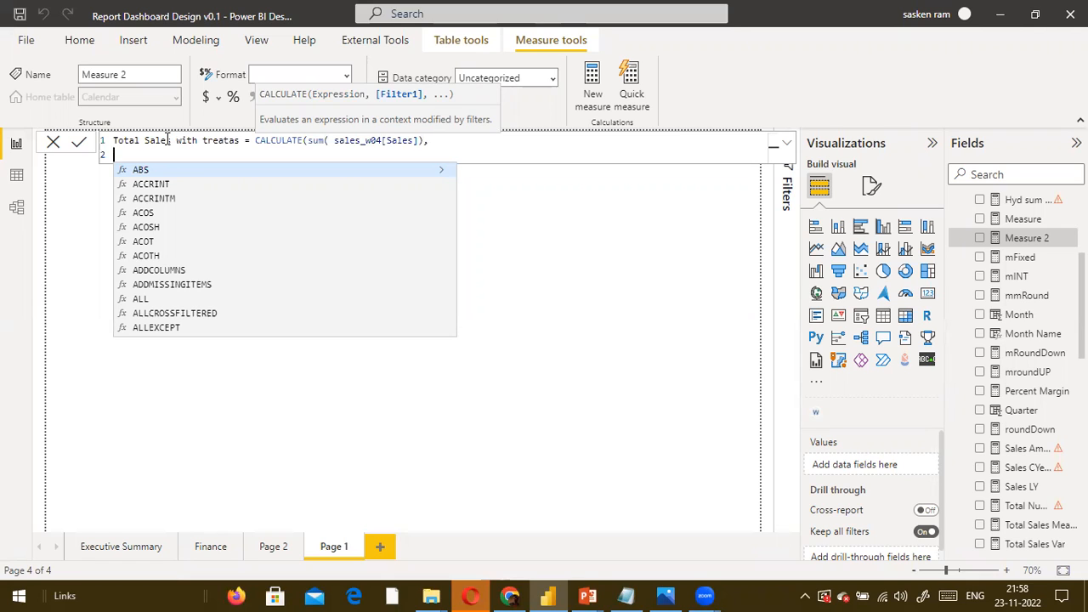
key(Tab)
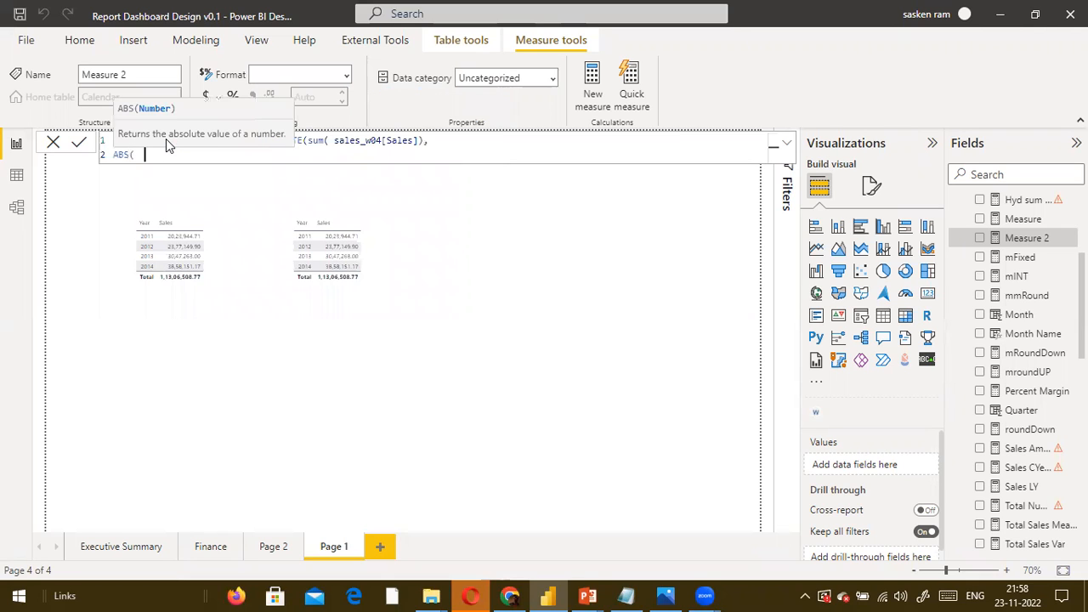
key(BackSpace)
key(BackSpace)
key(BackSpace)
key(BackSpace)
key(Tab)
key(Tab)
key(Tab)
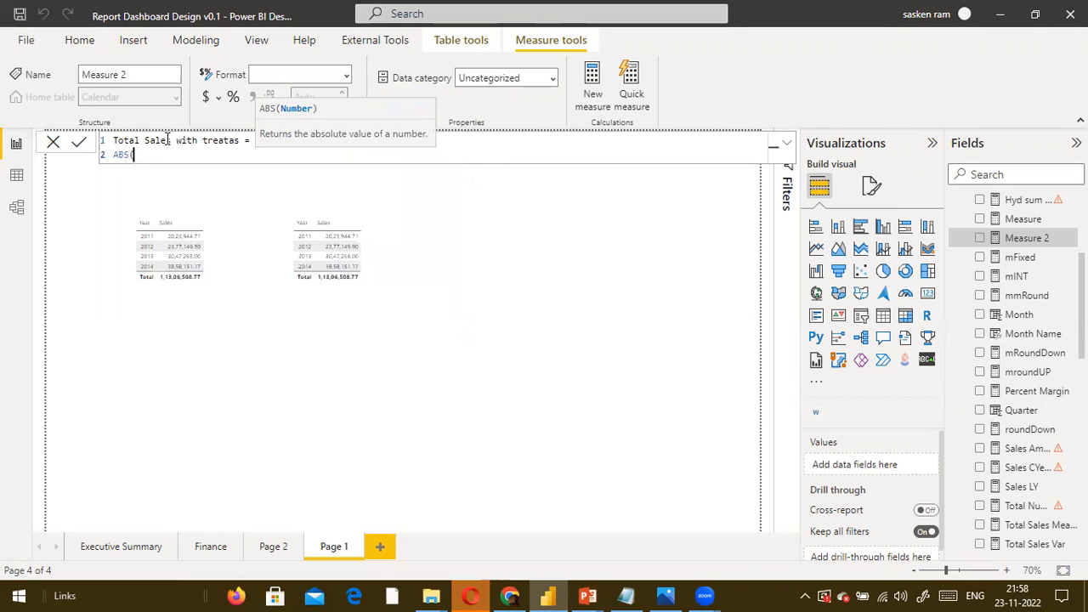
key(BackSpace)
key(BackSpace)
key(BackSpace)
key(BackSpace)
key(BackSpace)
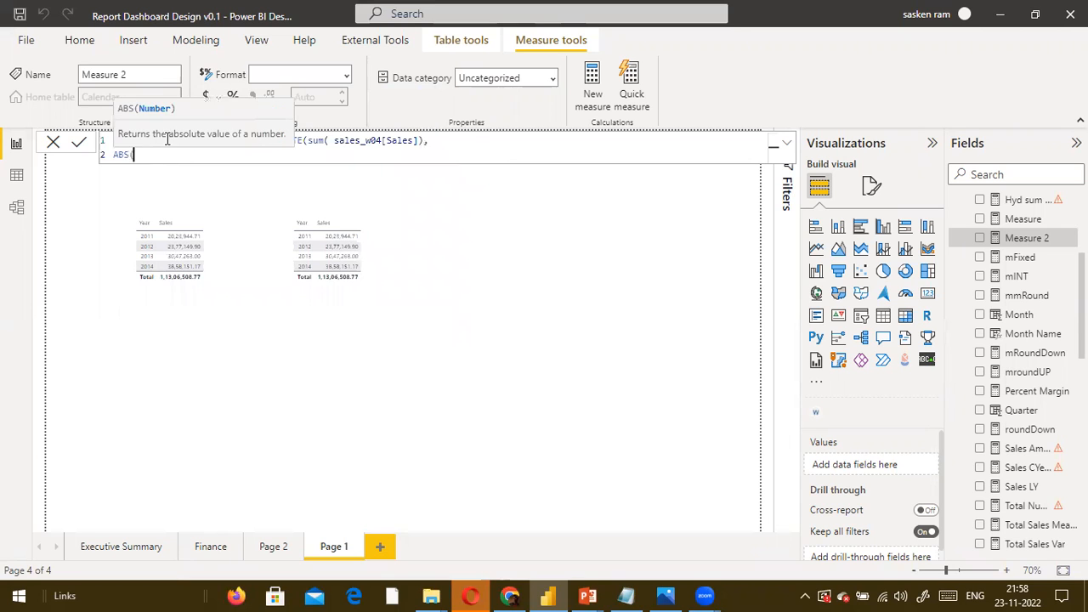
key(BackSpace)
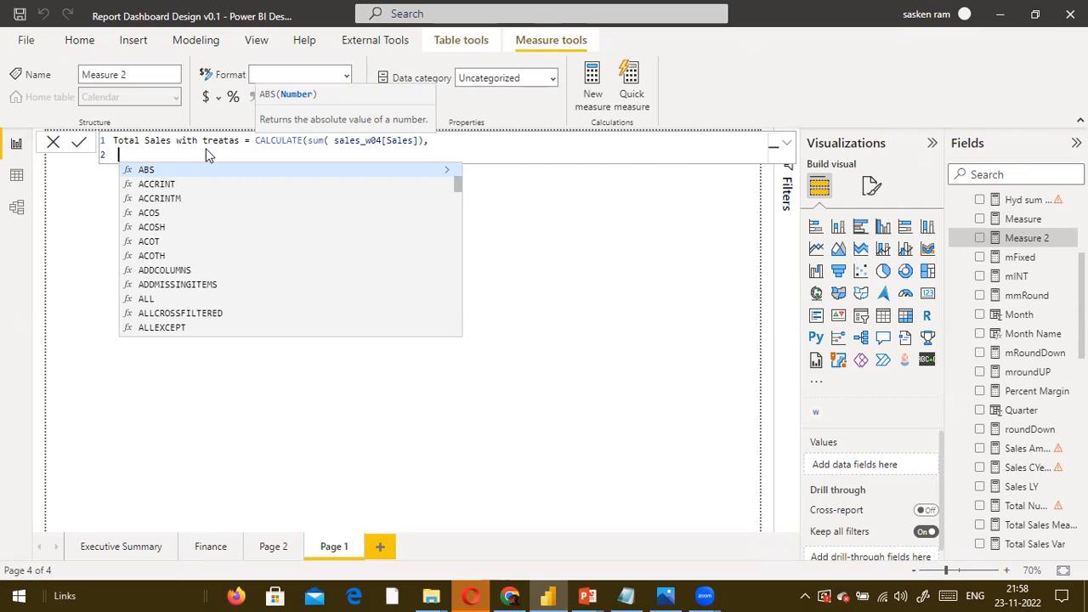
Begin a TREATAS function on the second line as the filter argument of CALCULATE
text(t)
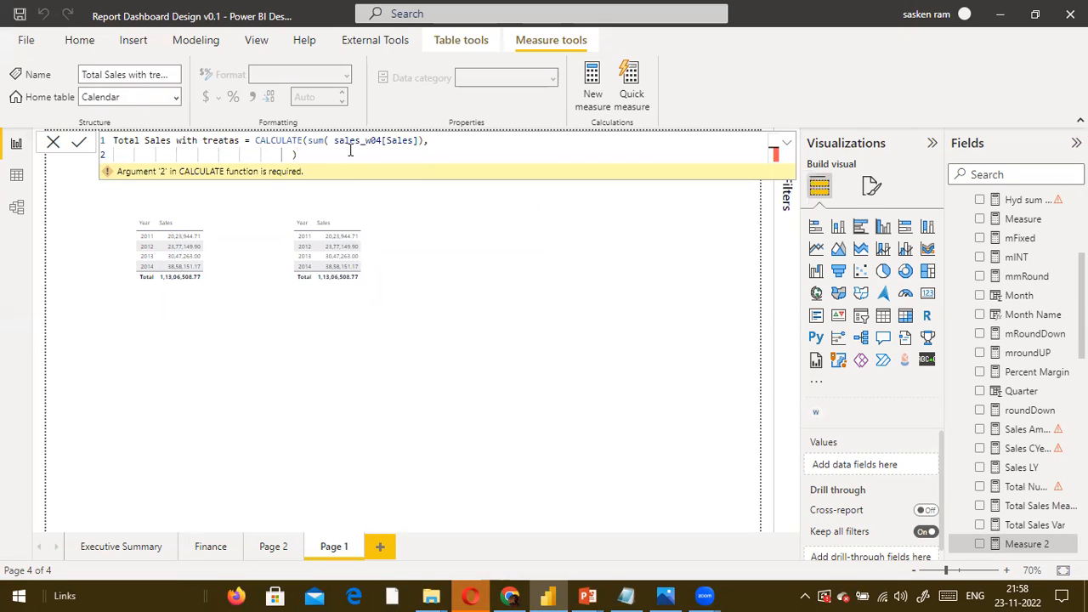
key(BackSpace)
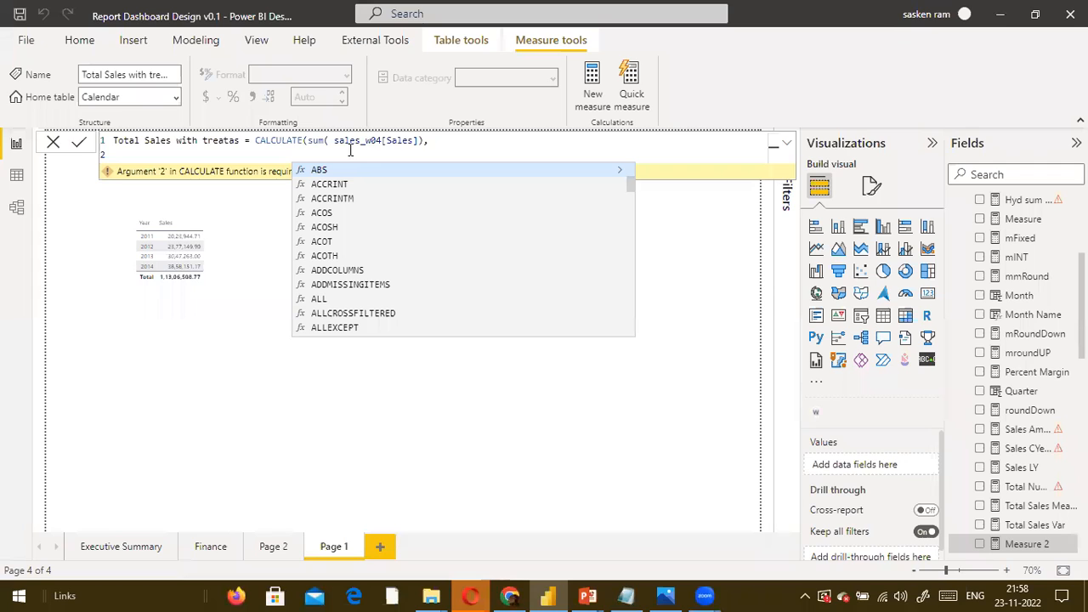
text(treatas)
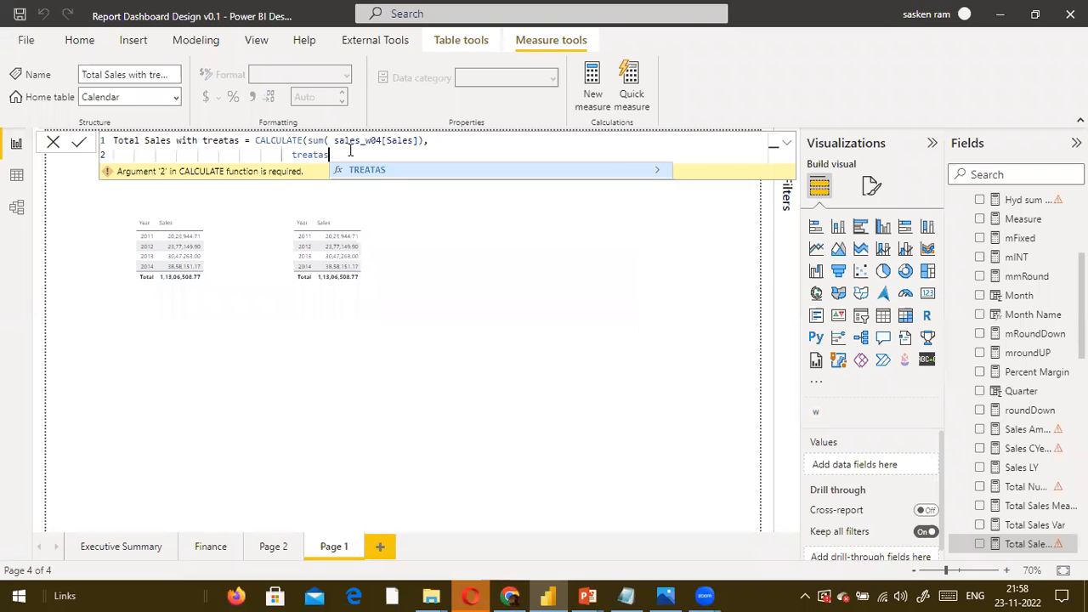
key(Up)
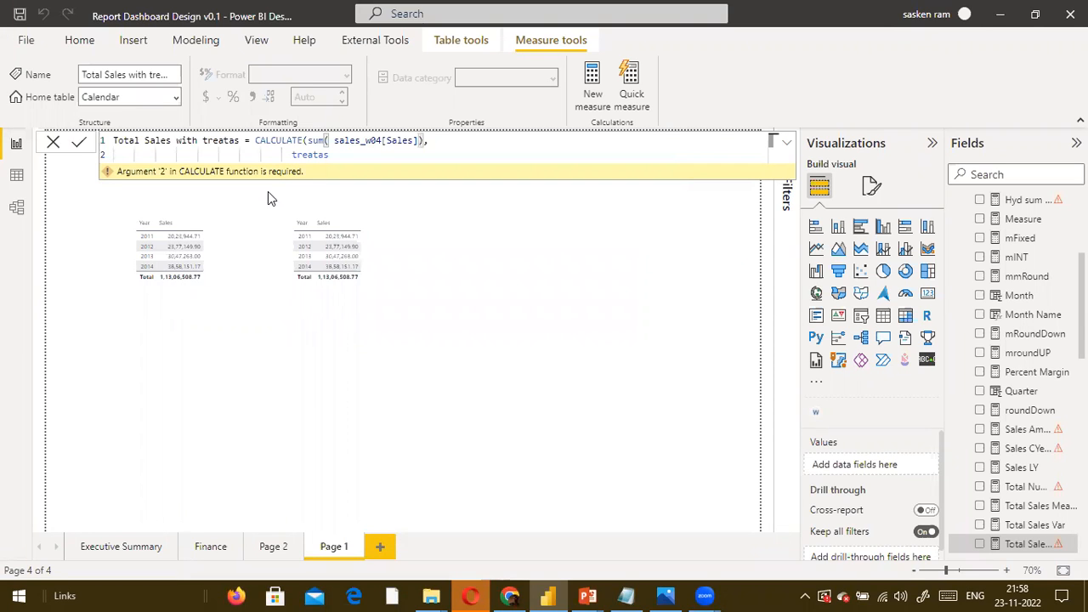
click(351, 154)
text(()
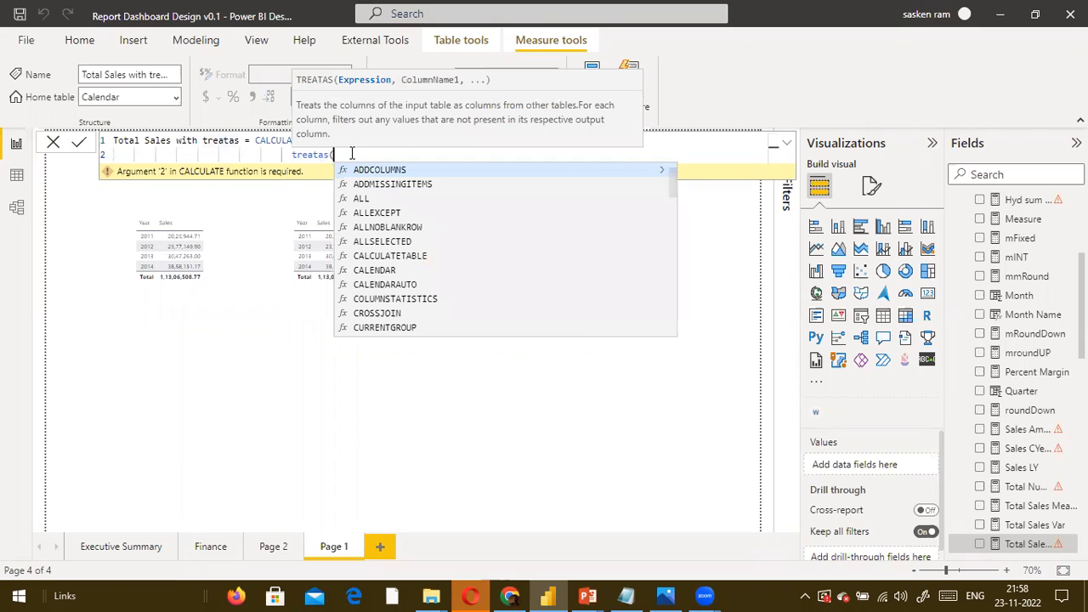
Enter DISTINCT('Calendar'[Date]) as the expression argument of TREATAS
text(distinc)
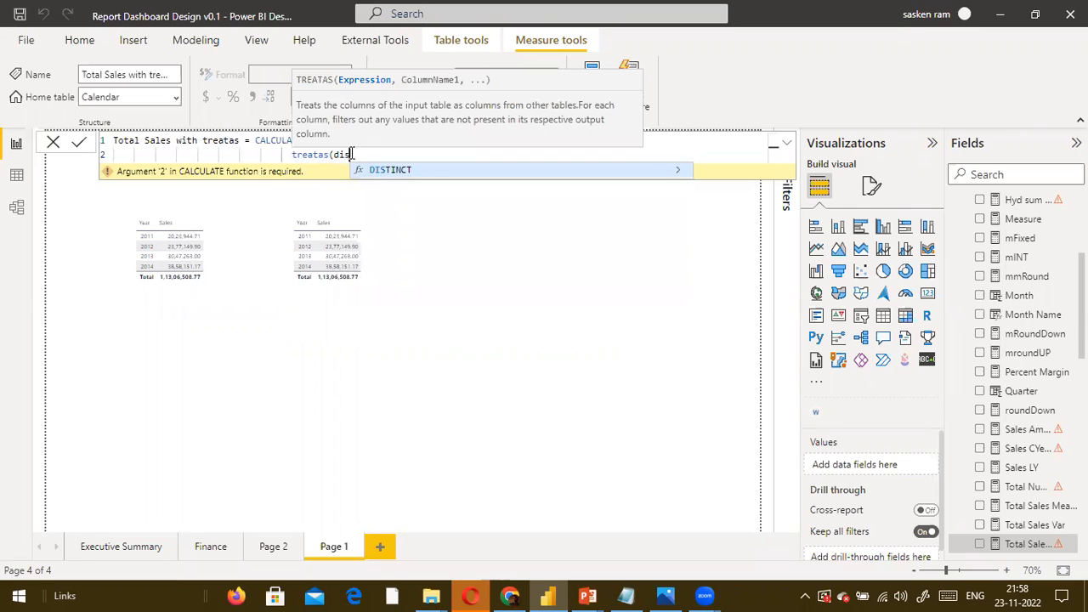
key(Tab)
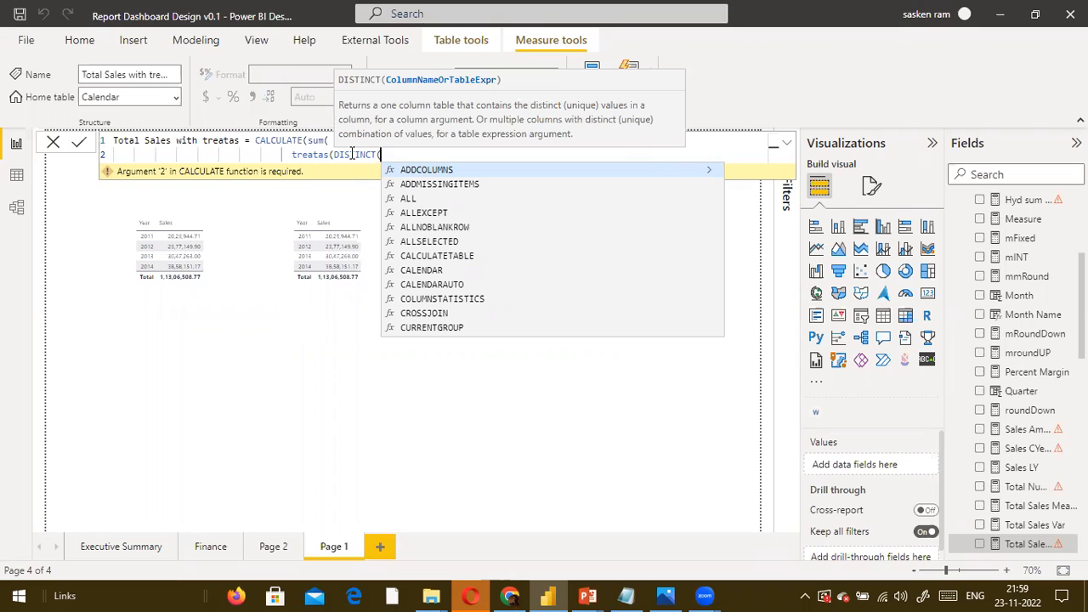
text(ale)
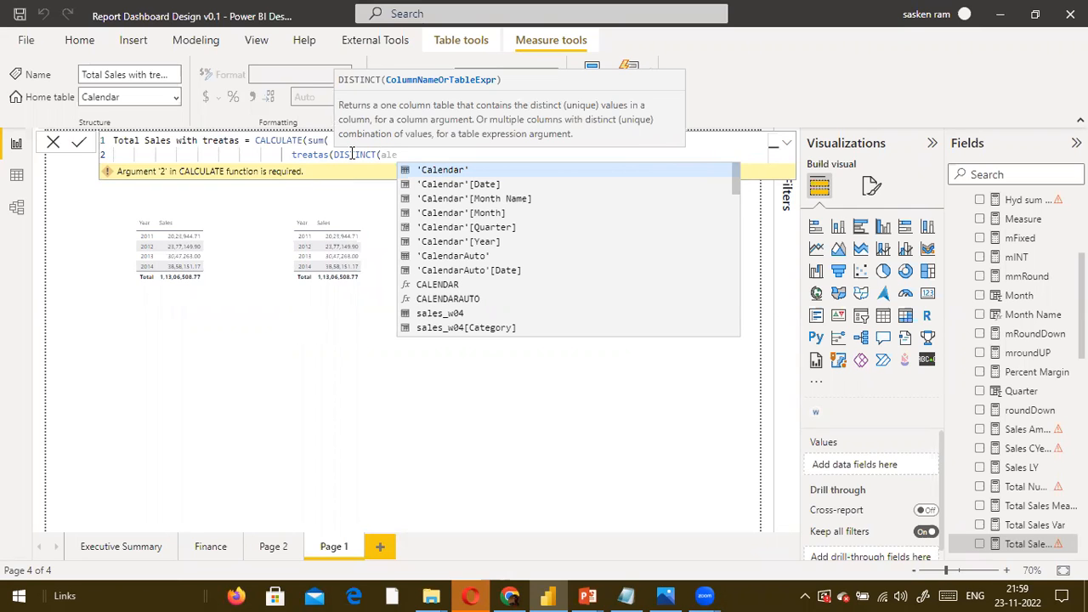
key(BackSpace)
key(BackSpace)
key(BackSpace)
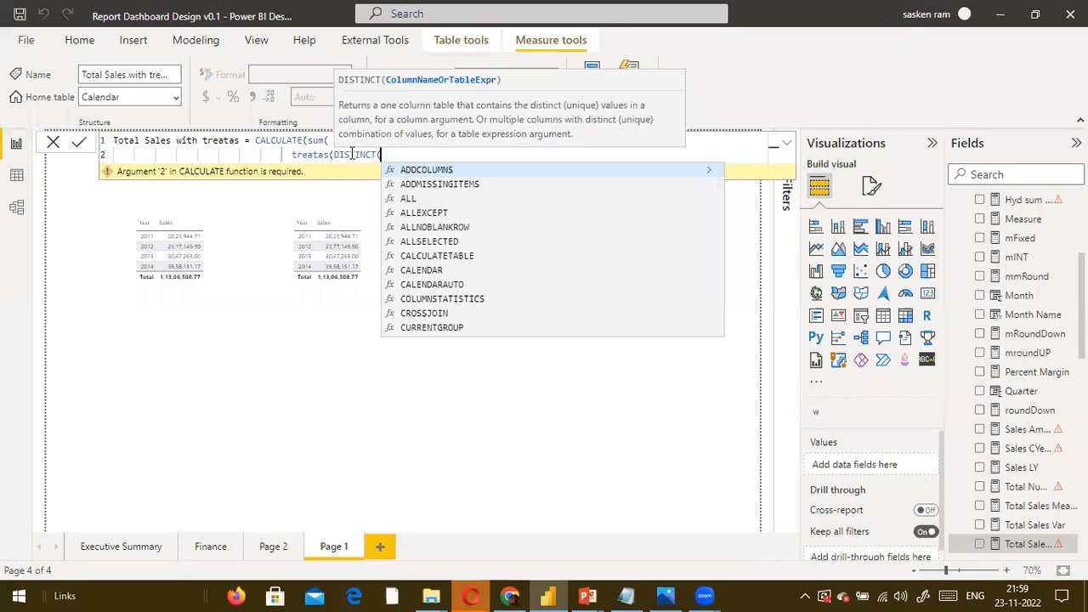
key(BackSpace)
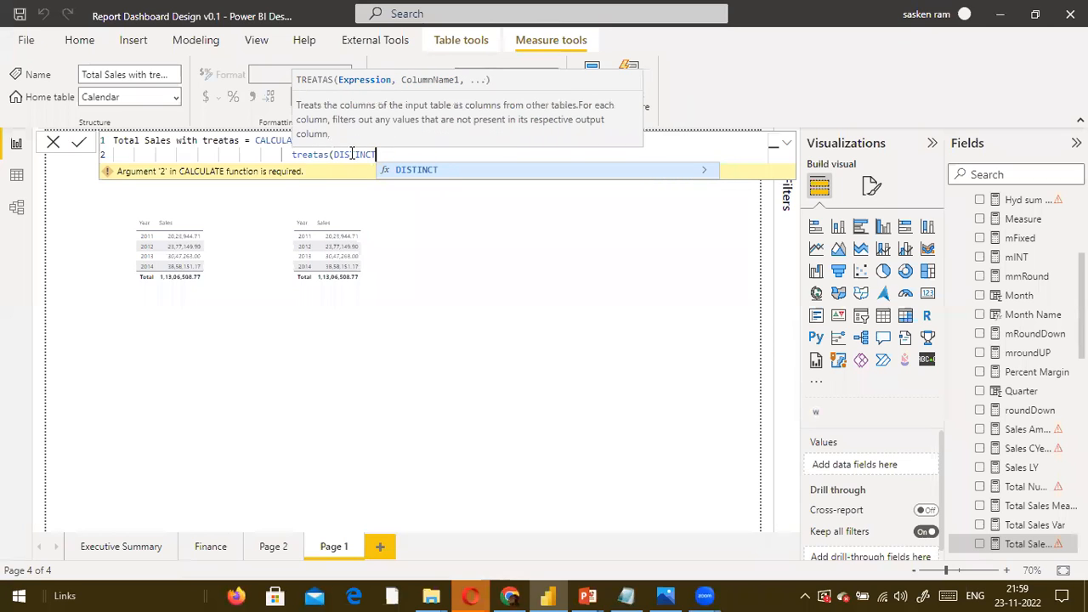
text(()
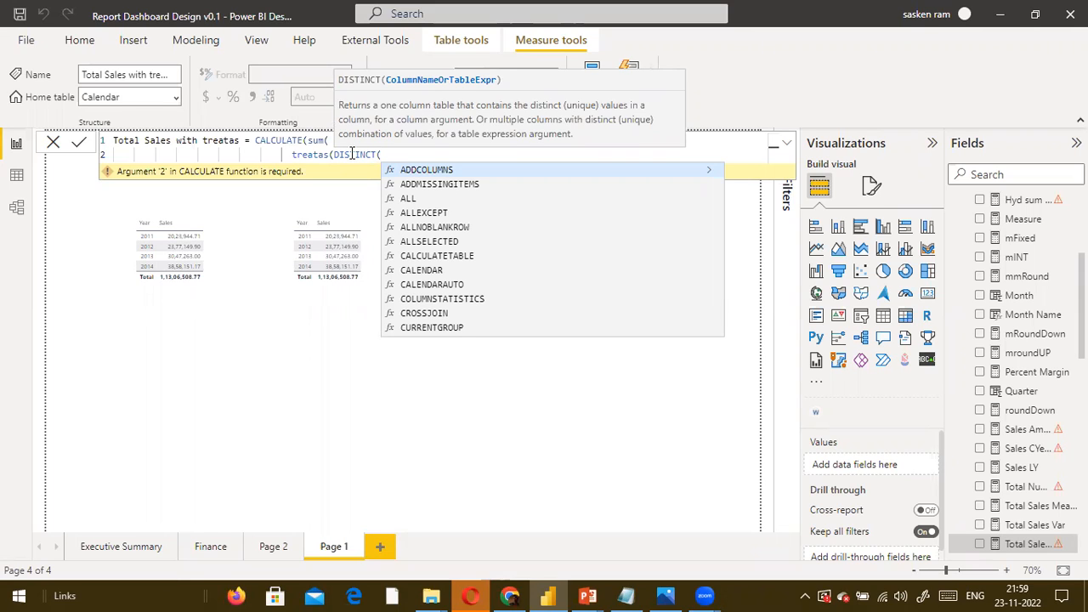
text(calen)
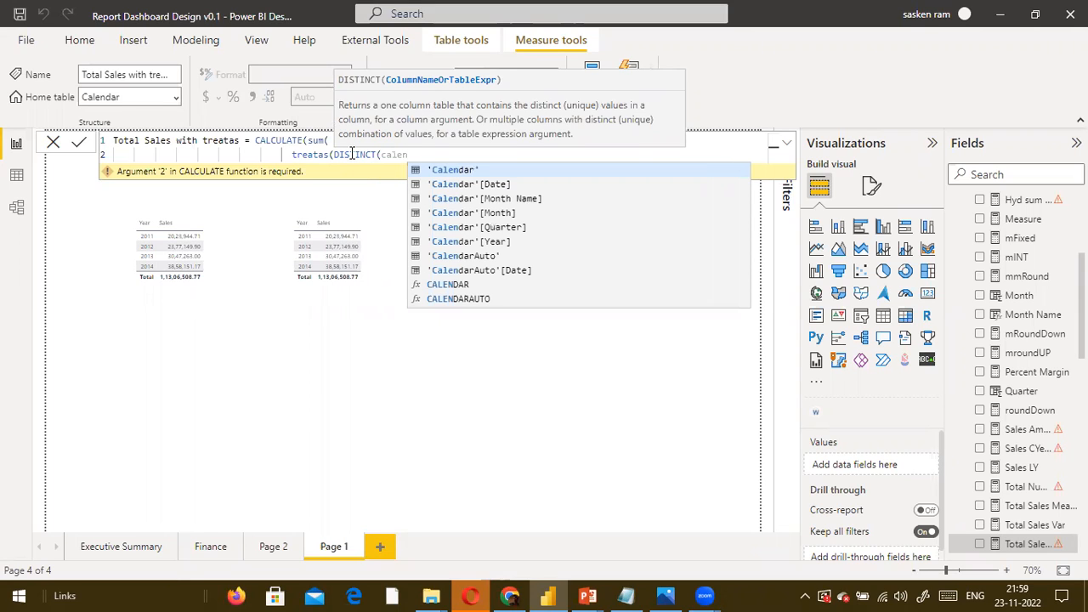
key(Down)
key(Tab)
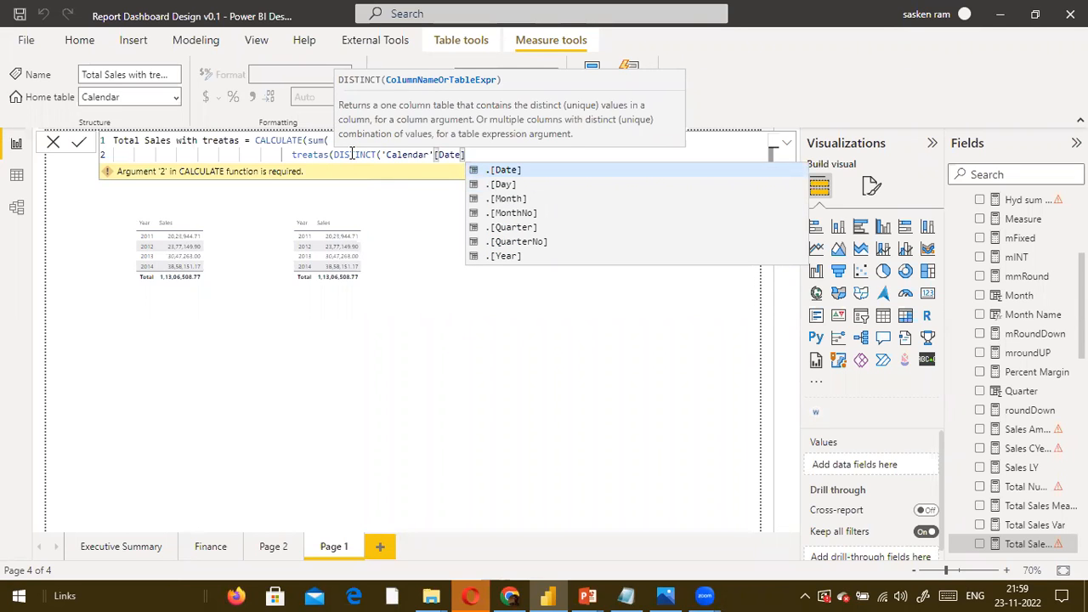
text())
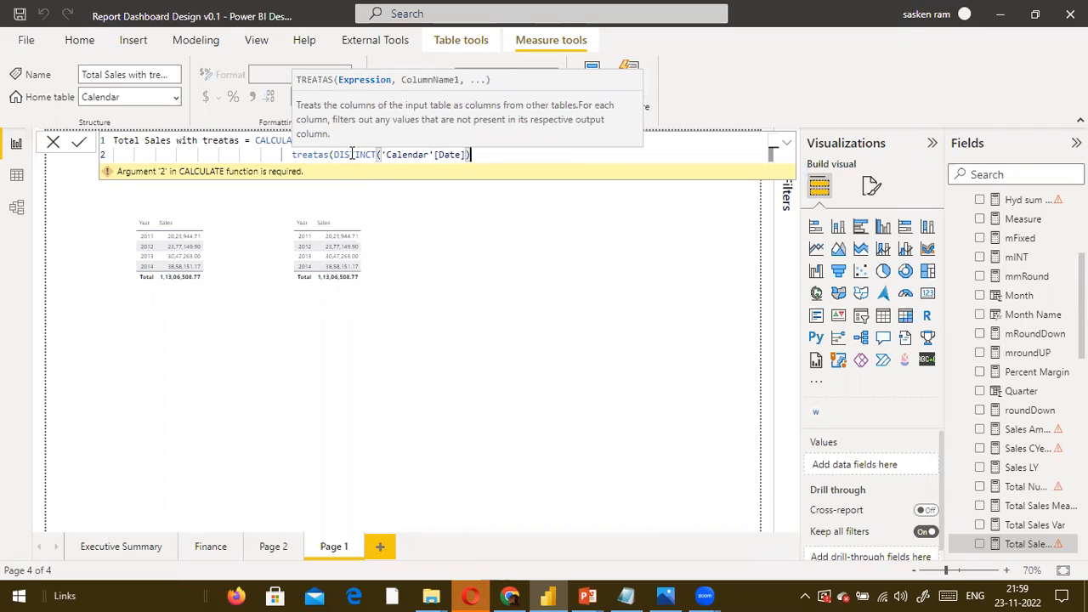
Add sales_w04[Order_Date] as the column argument of TREATAS and close the function
text(,)
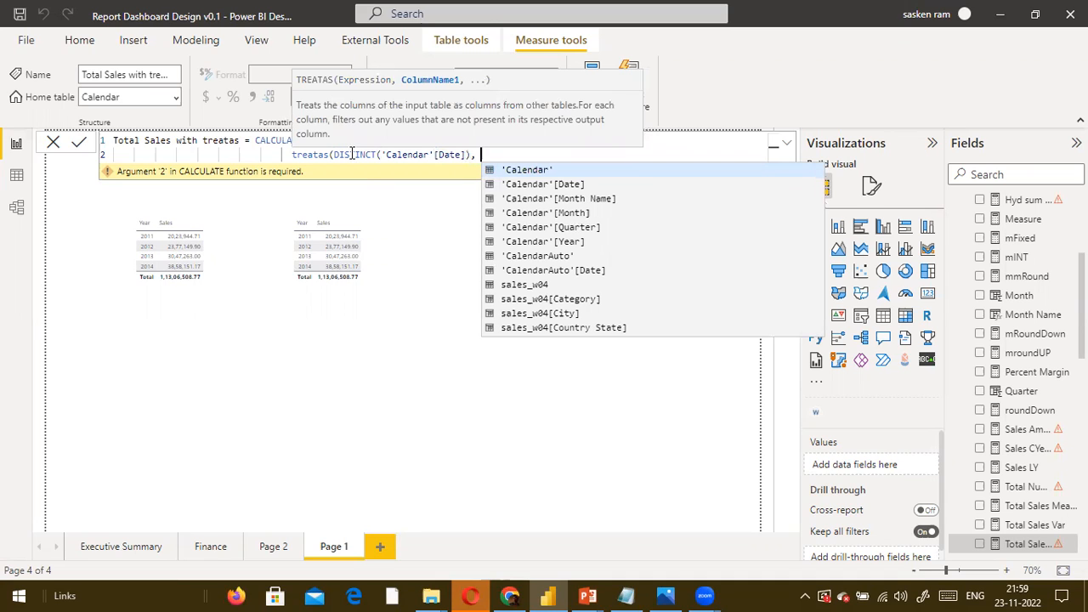
text( order)
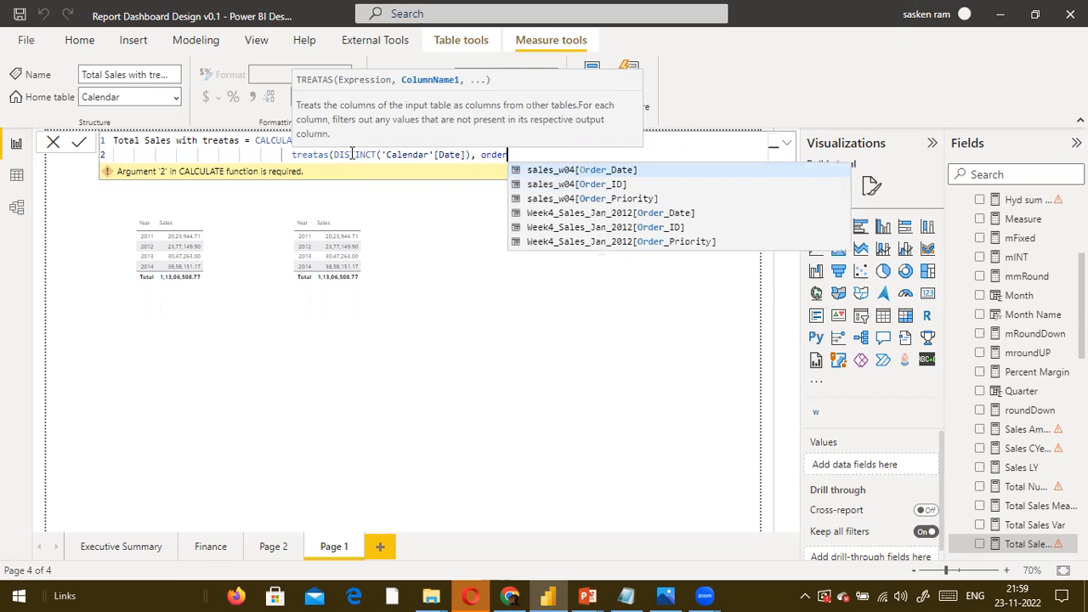
key(Tab)
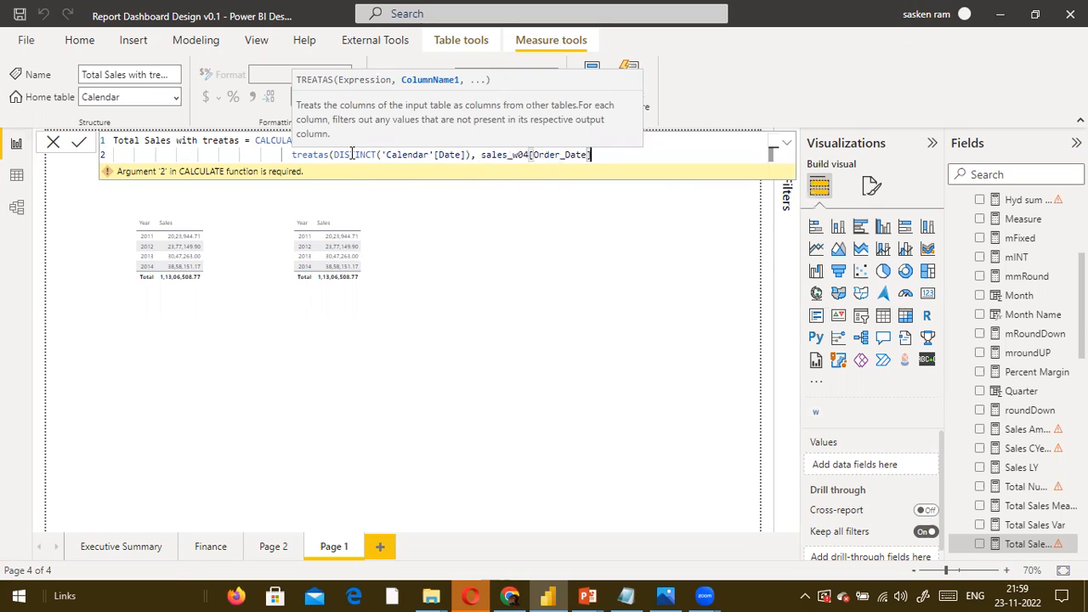
text())
Rewrite the lowercase treatas function name on the second formula line in capitals as TREATAS
key(ctrl+Left)
key(ctrl+Left)
key(ctrl+Left)
key(ctrl+Left)
key(ctrl+Left)
key(ctrl+Left)
key(ctrl+Left)
key(ctrl+Left)
key(ctrl+Left)
key(ctrl+Left)
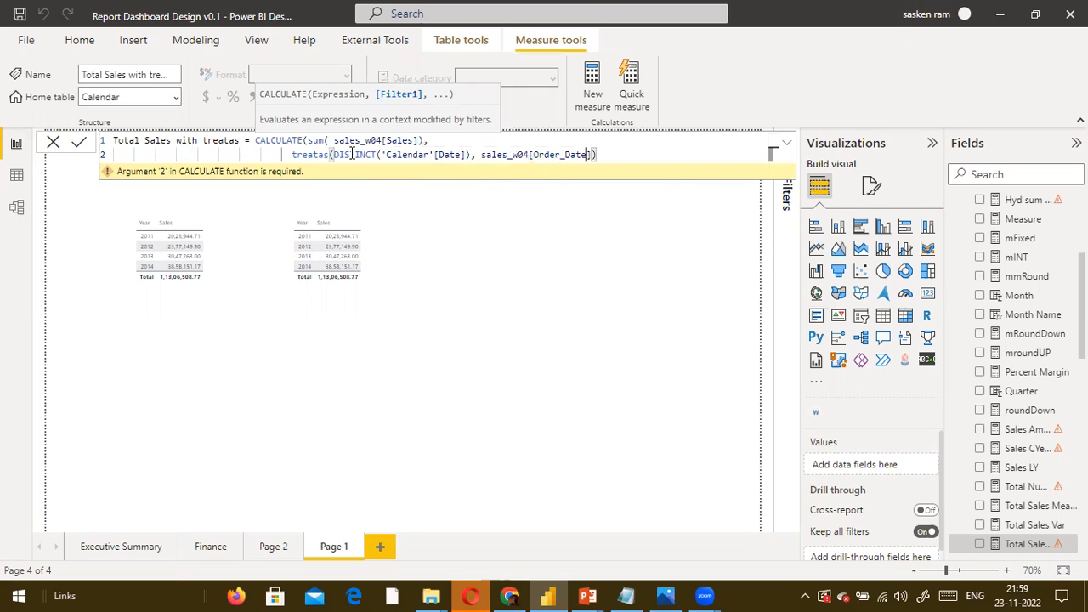
key(ctrl+shift+Right)
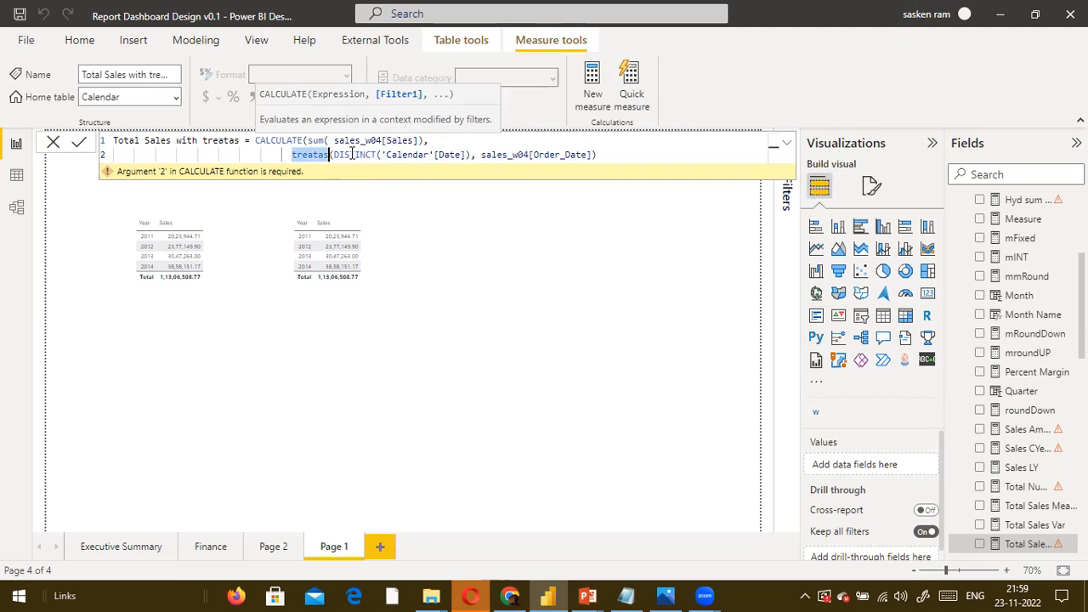
text(TREATAS)
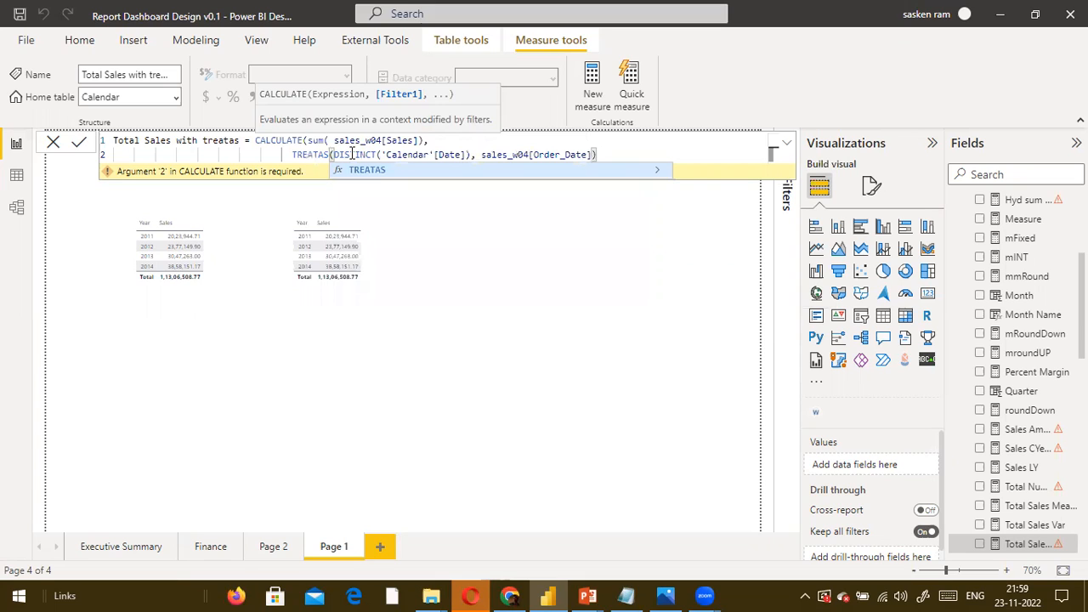
Close the CALCULATE function with a parenthesis placed on its own third line
key(End)
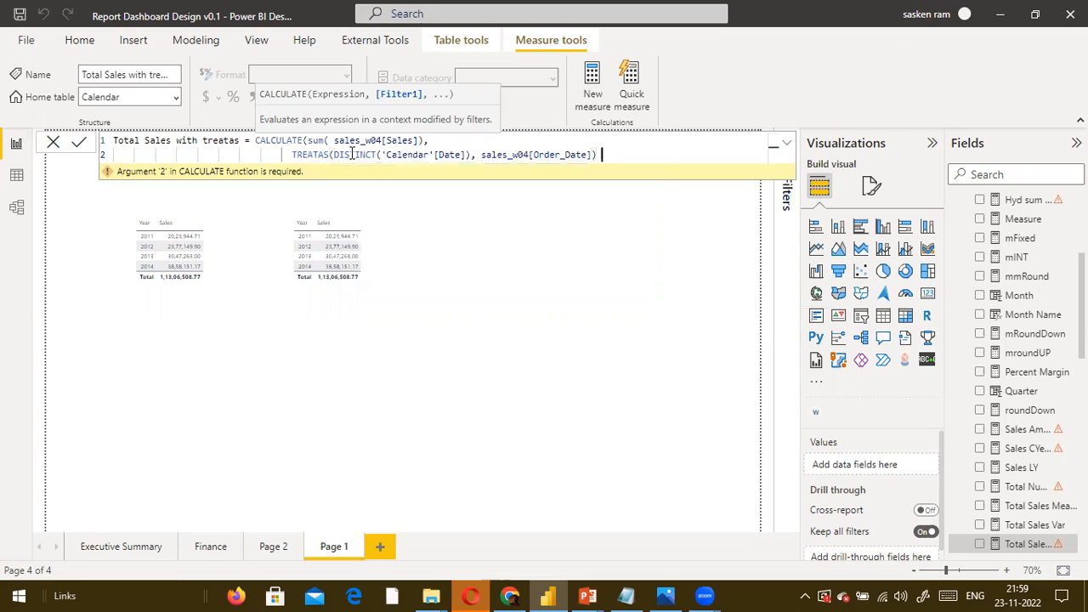
text())
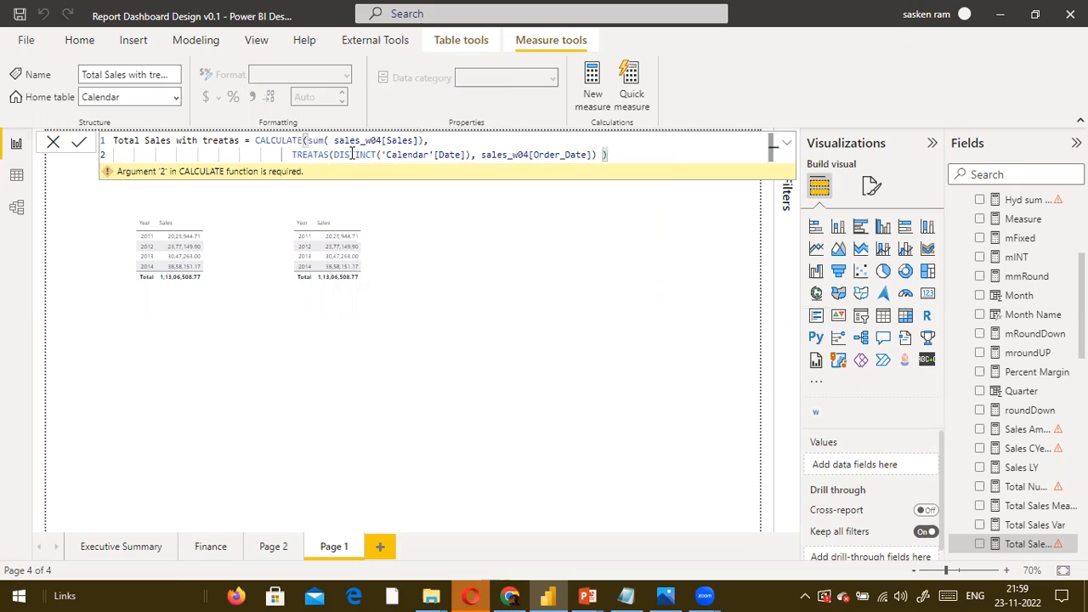
key(Left)
key(shift+Return)
Go through the CALCULATE and TREATAS arguments of the formula and commit the Total Sales with treatas measure
key(Up)
key(Up)
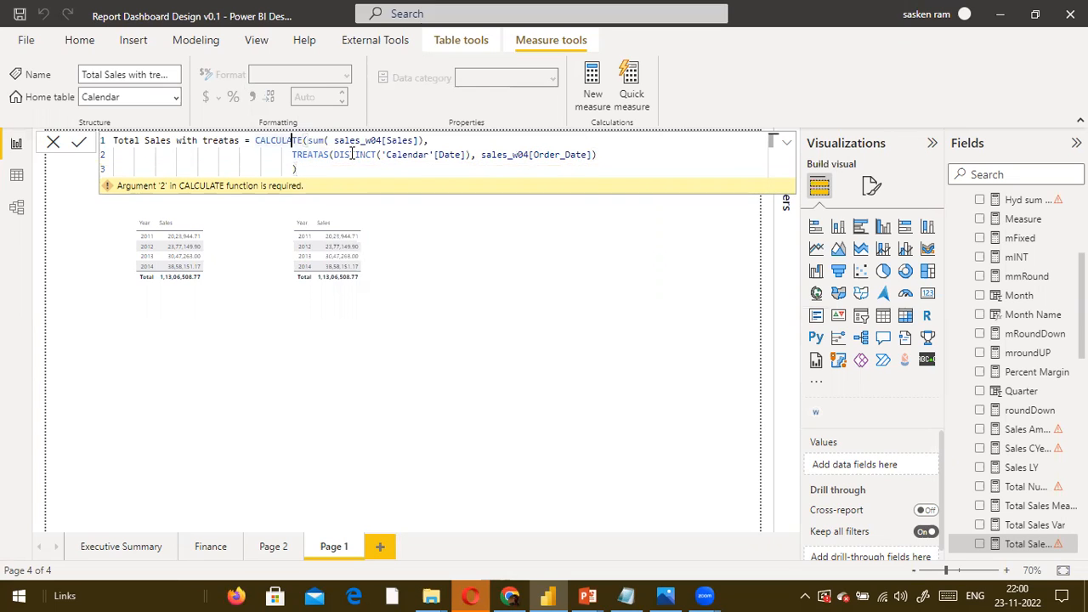
key(ctrl+Right)
key(ctrl+Right)
key(ctrl+Right)
key(Down)
key(ctrl+Right)
key(ctrl+Right)
key(ctrl+Right)
key(ctrl+Right)
key(ctrl+Right)
key(Left)
key(ctrl+Right)
key(ctrl+Right)
key(ctrl+Right)
key(ctrl+Right)
key(ctrl+Right)
key(ctrl+Right)
key(Return)
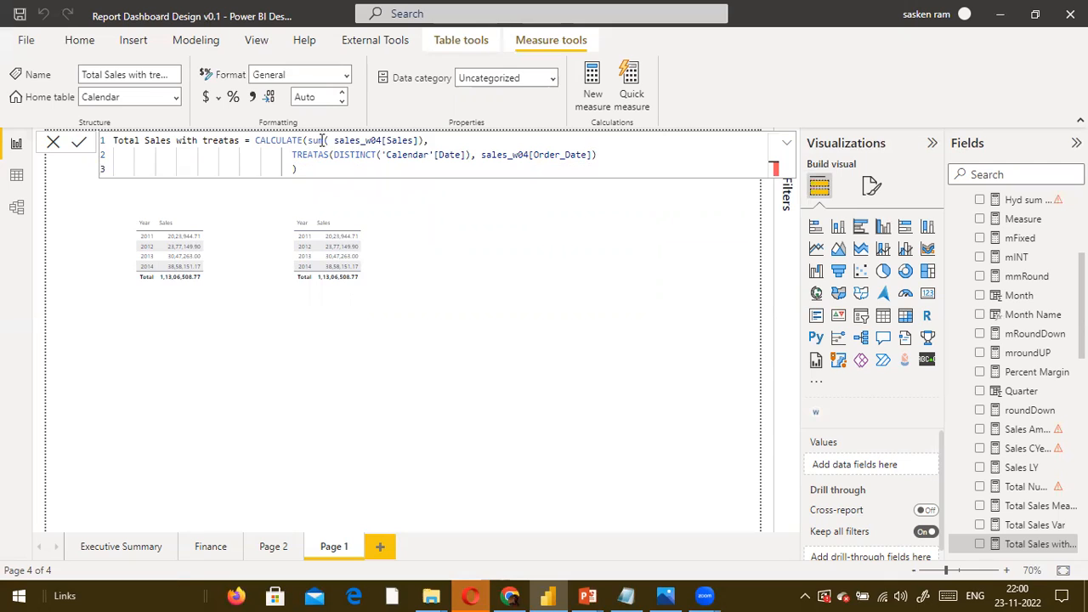
Examine the sum expression and the TREATAS filter of the committed measure, and leave the formula
drag(306, 141, 410, 140)
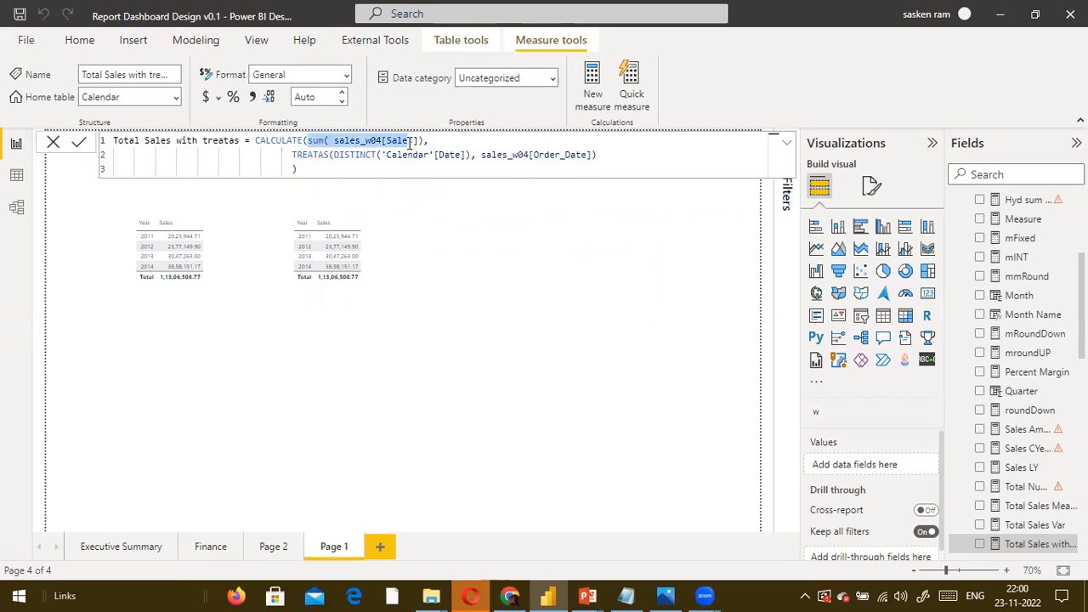
click(377, 156)
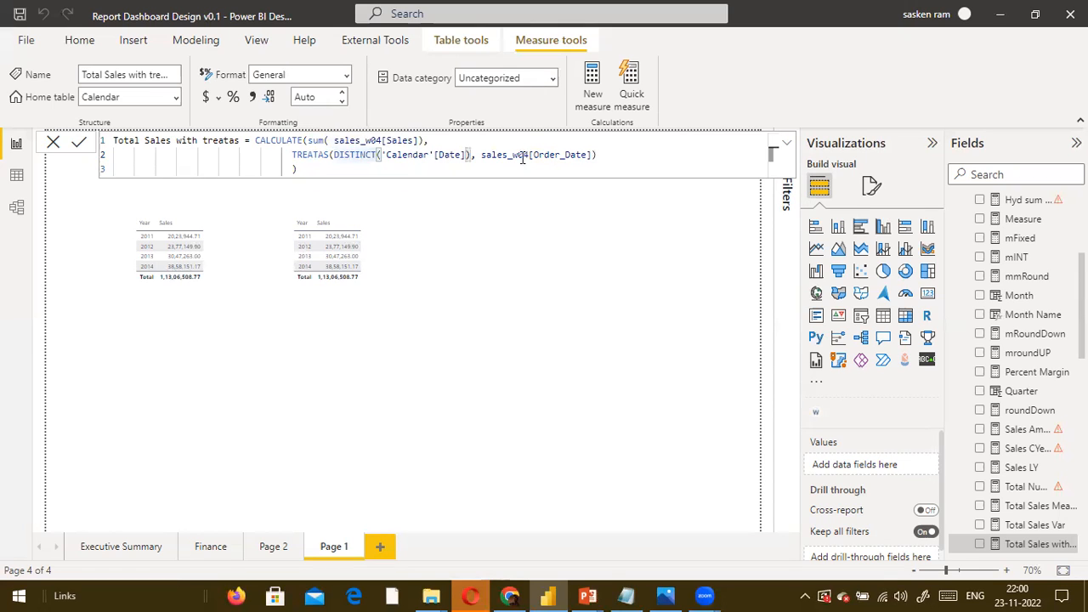
click(436, 171)
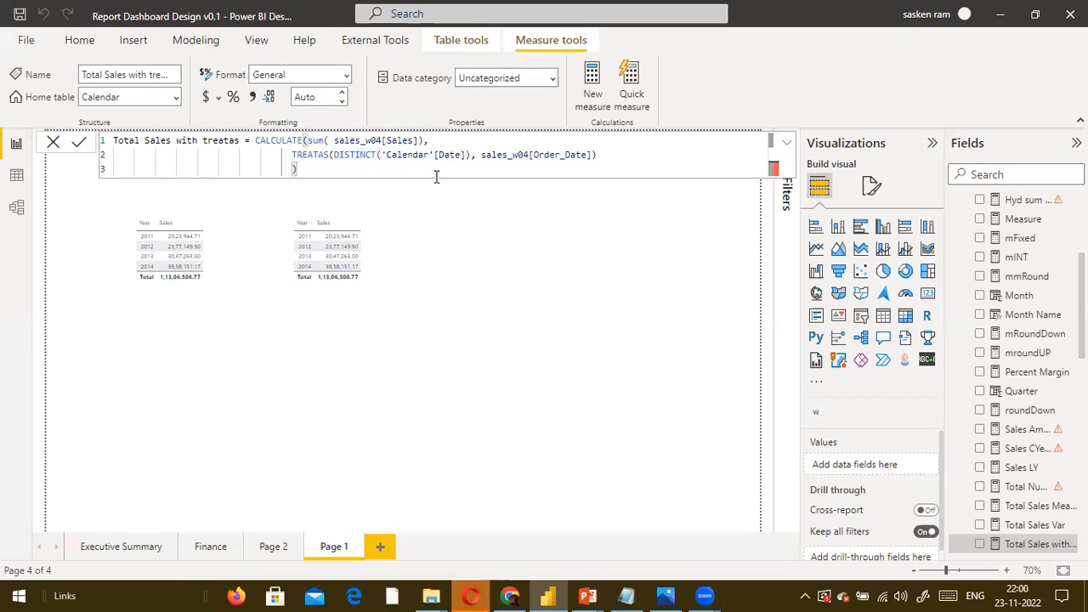
click(454, 236)
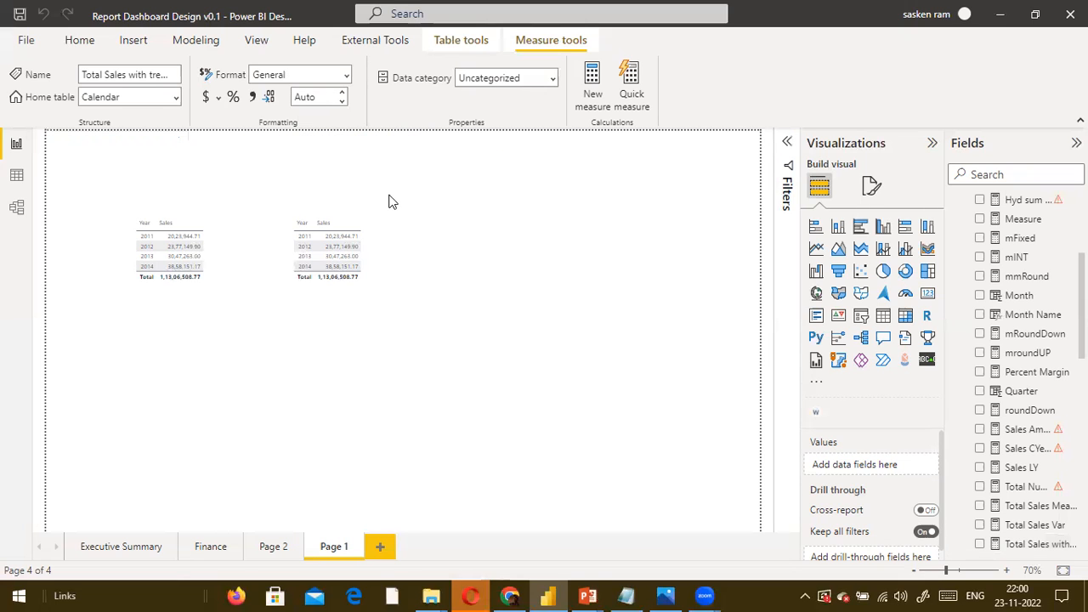
Remove the Sales field from the duplicated Year and Sales table visual
click(378, 262)
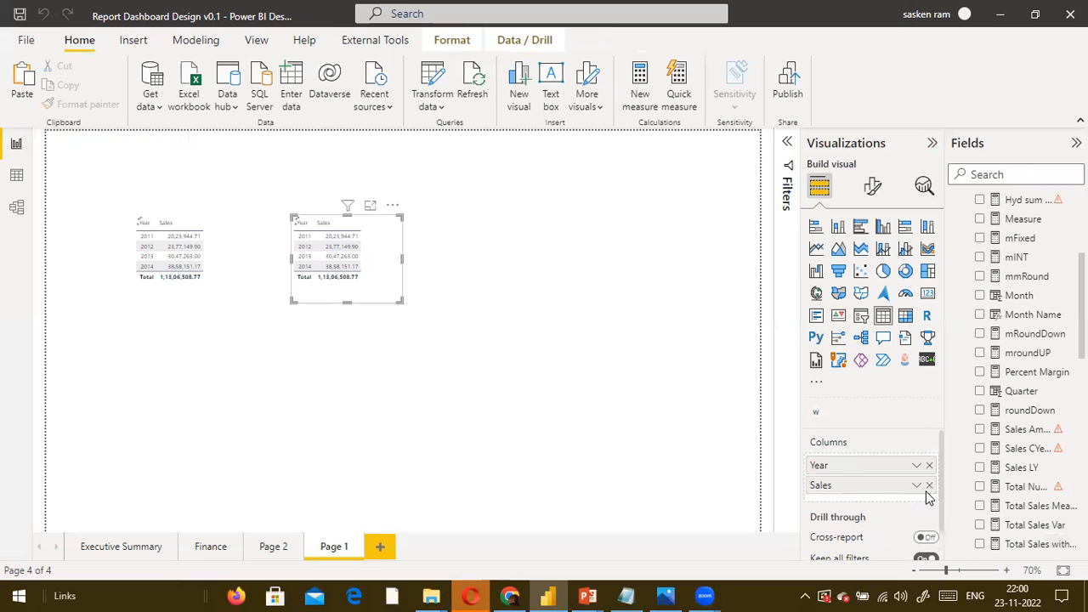
click(929, 488)
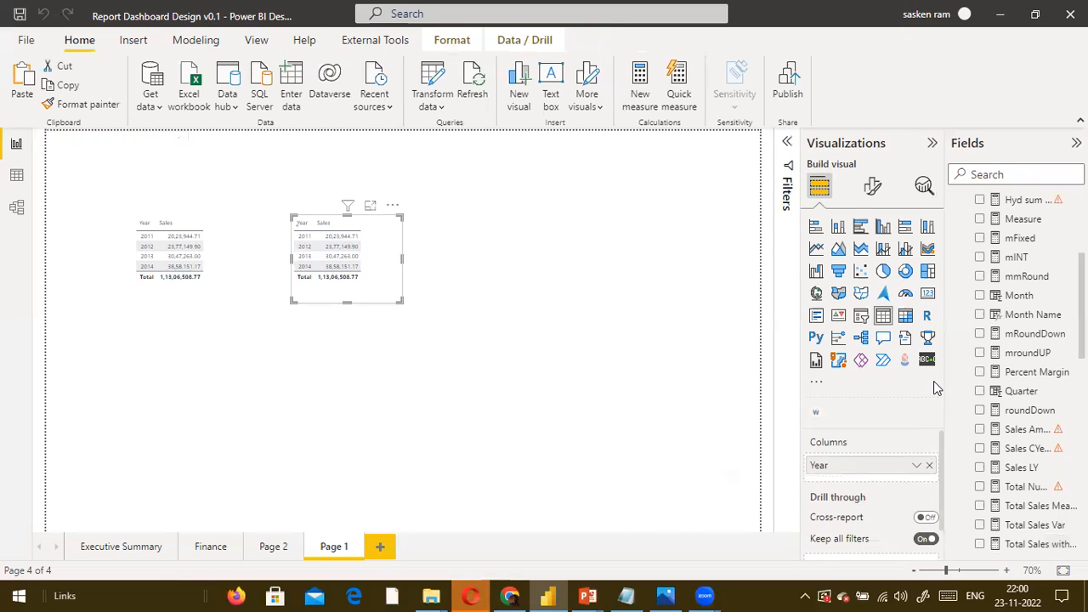
Search the fields for "treat" and add the Total Sales with treatas measure to the second Year table
click(1010, 174)
text(treat)
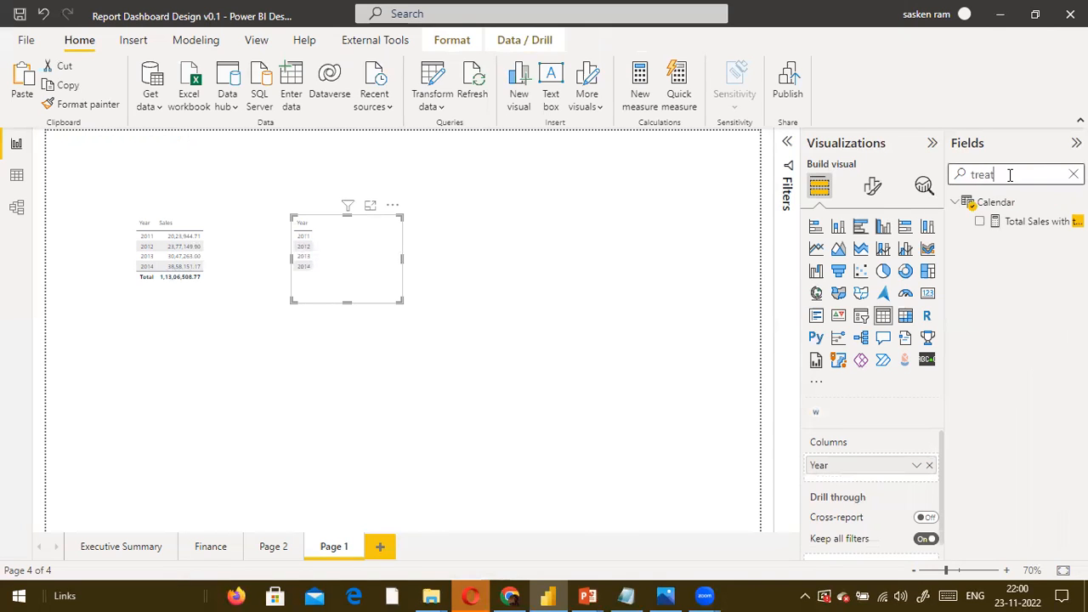
drag(1028, 222, 399, 274)
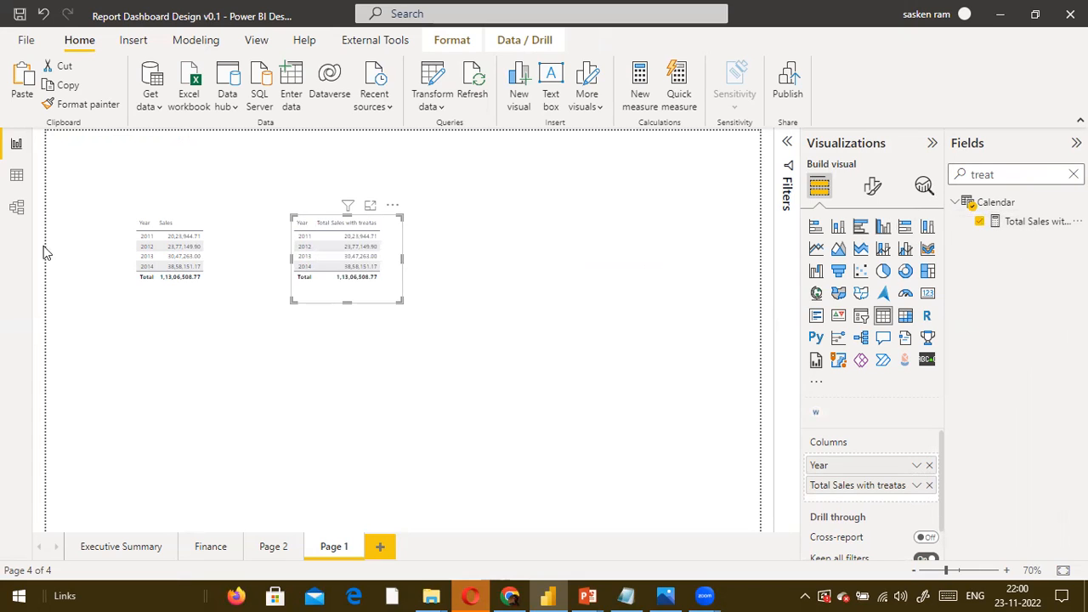
Delete the model relationship between the Calendar and sales_w04 tables and return to the report page with both tables
click(16, 208)
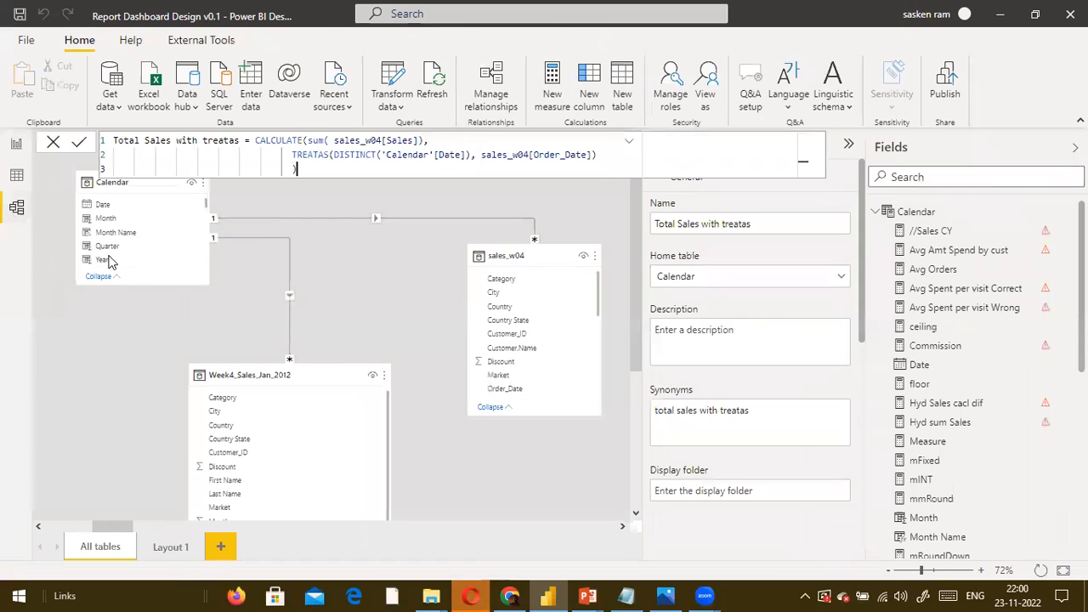
right_click(391, 217)
click(411, 228)
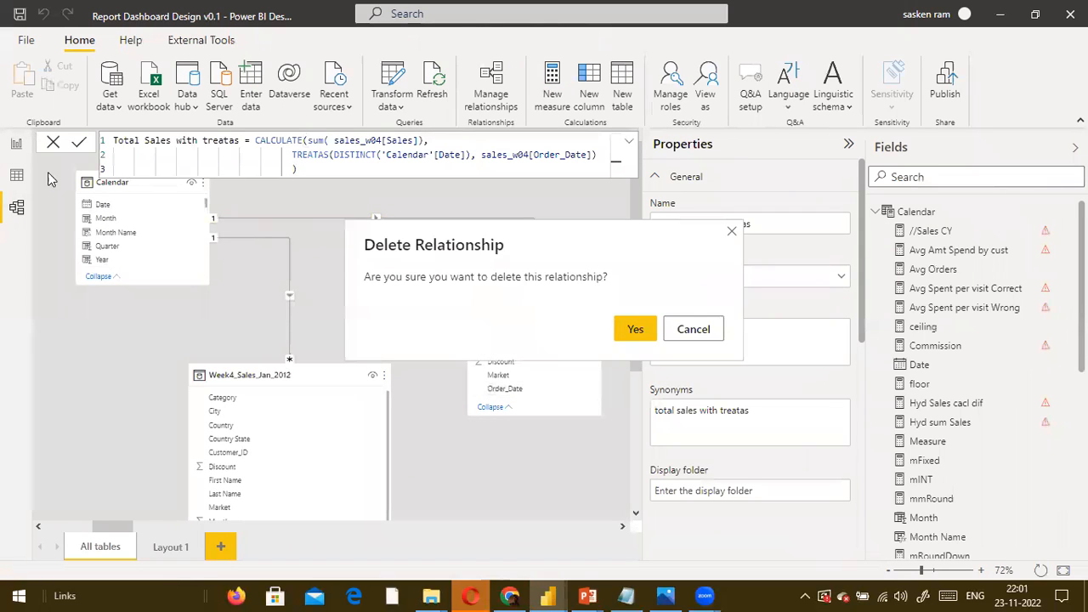
click(635, 323)
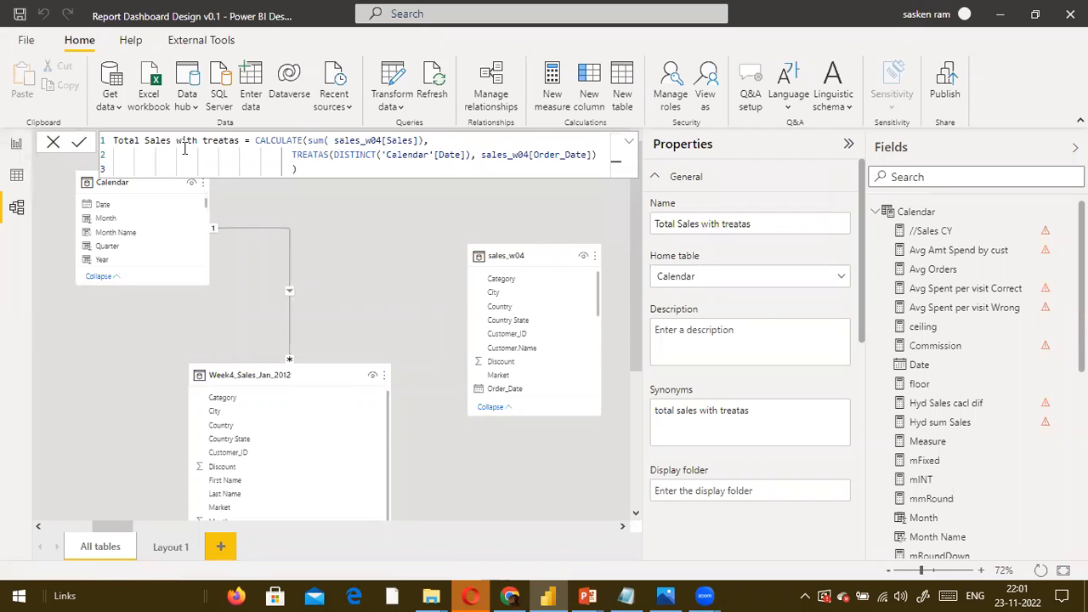
click(17, 144)
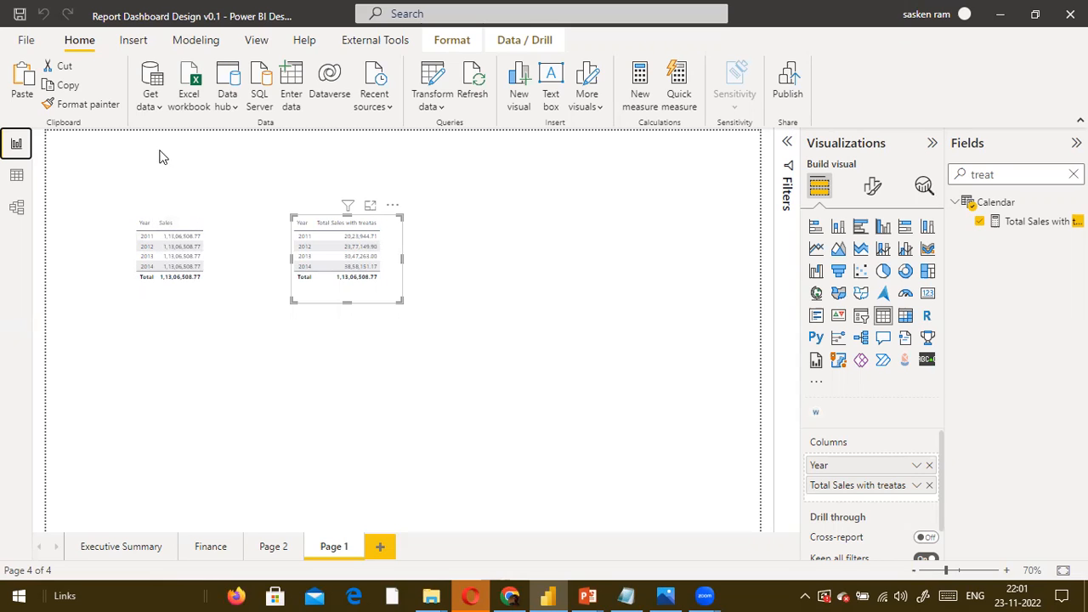
click(152, 179)
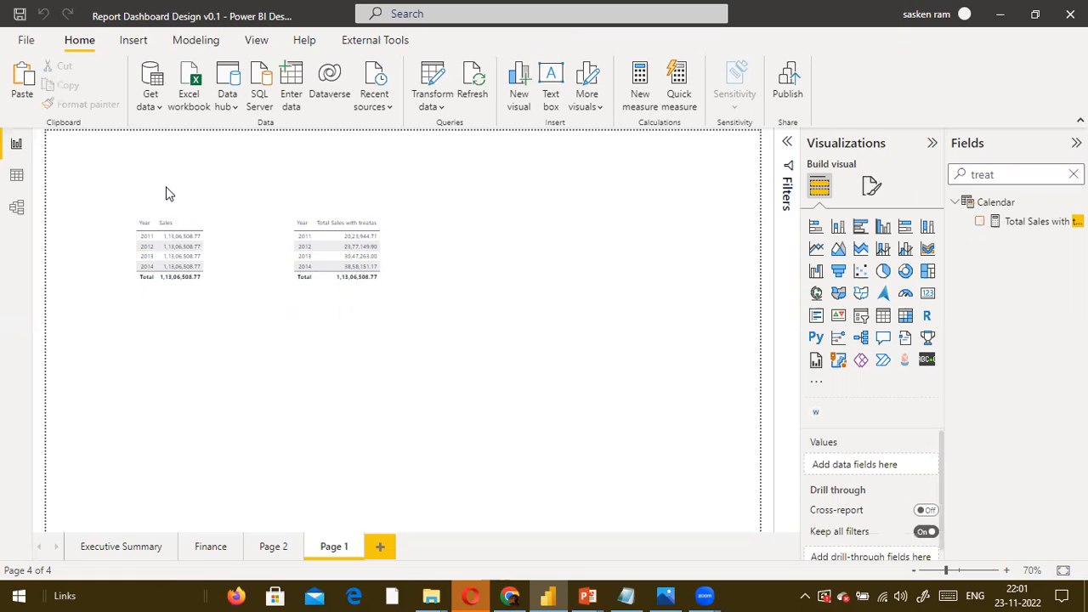
Go to the desktop and launch the Epic Pen annotation tool
key(super+d)
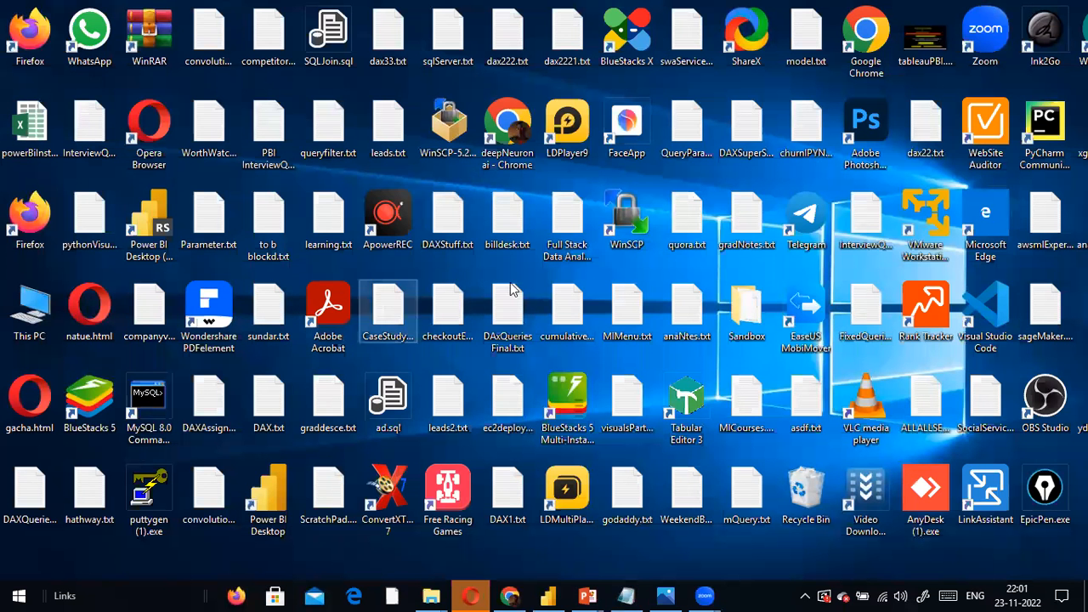
click(483, 326)
key(Down)
key(p)
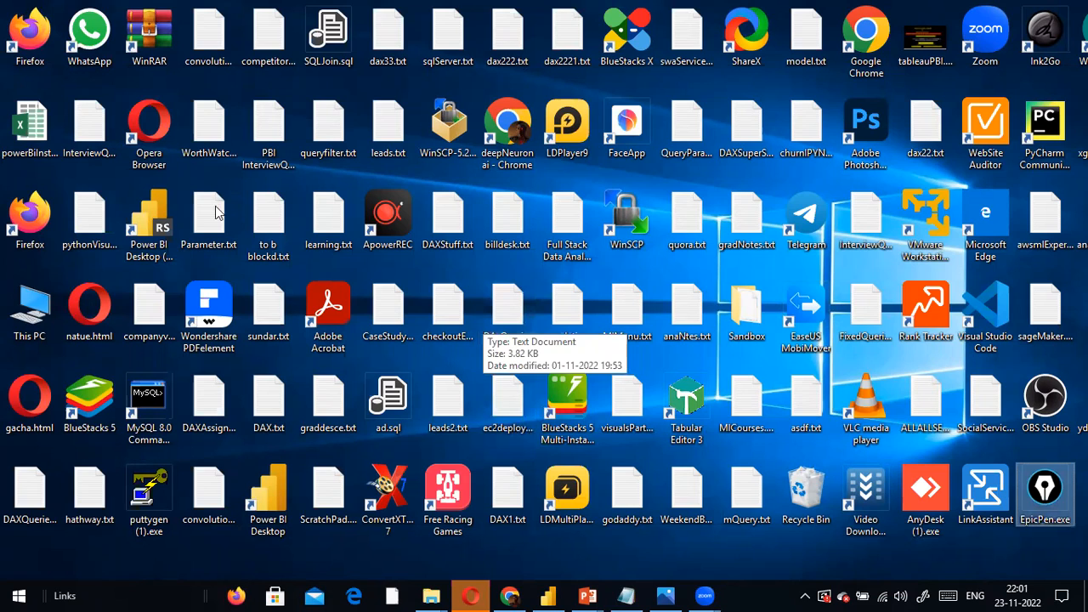
click(490, 231)
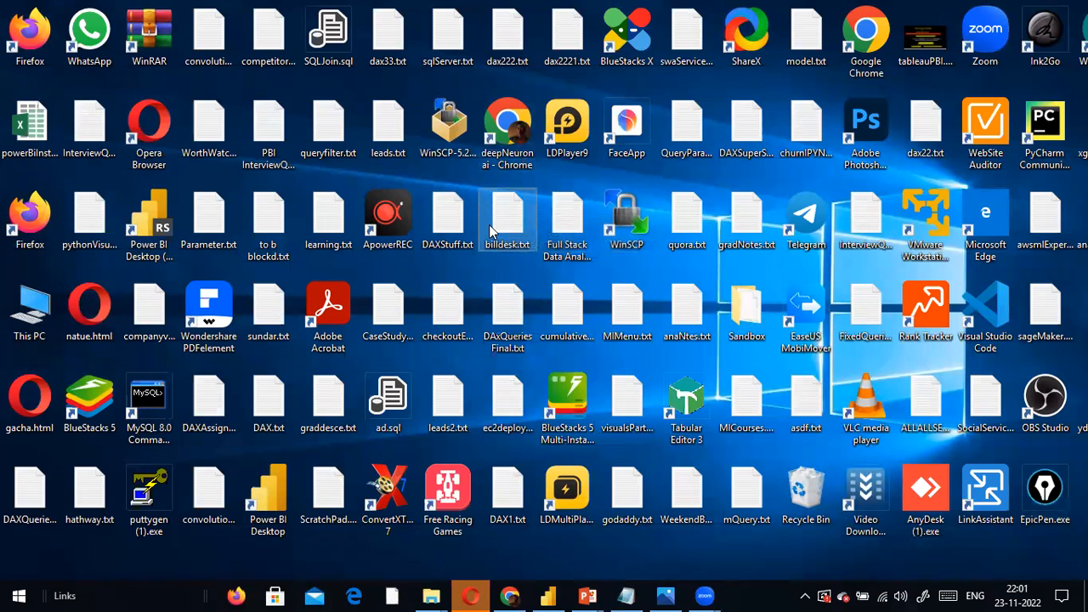
double_click(1033, 519)
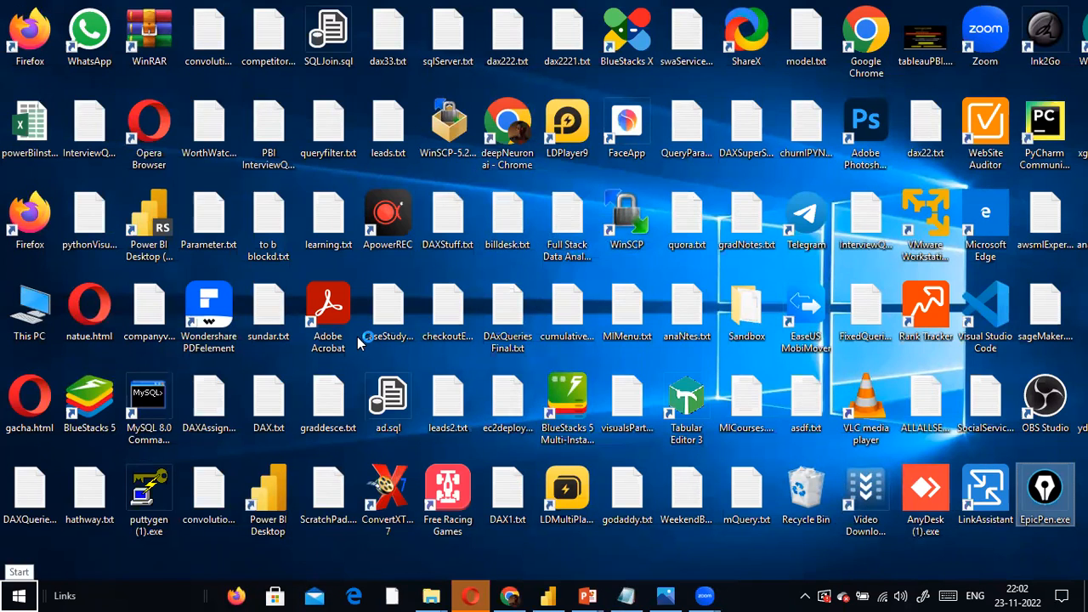
Switch back to the Power BI report and move the Epic Pen toolbar off the report canvas
key(alt+Tab)
key(alt+Tab)
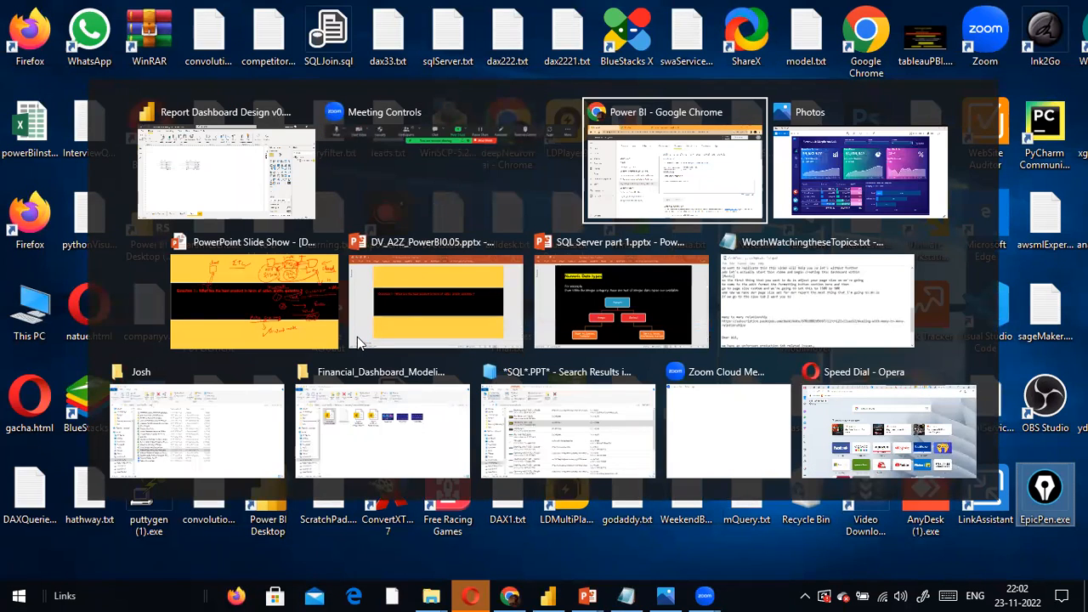
key(alt+shift+Tab)
key(alt+shift+Tab)
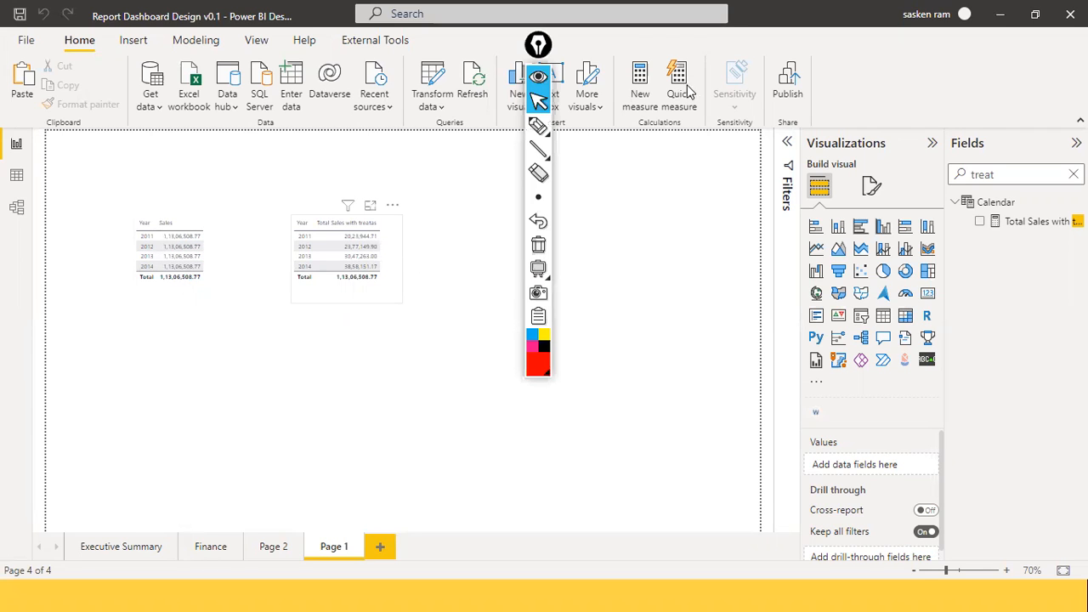
drag(537, 51, 1047, 472)
click(960, 229)
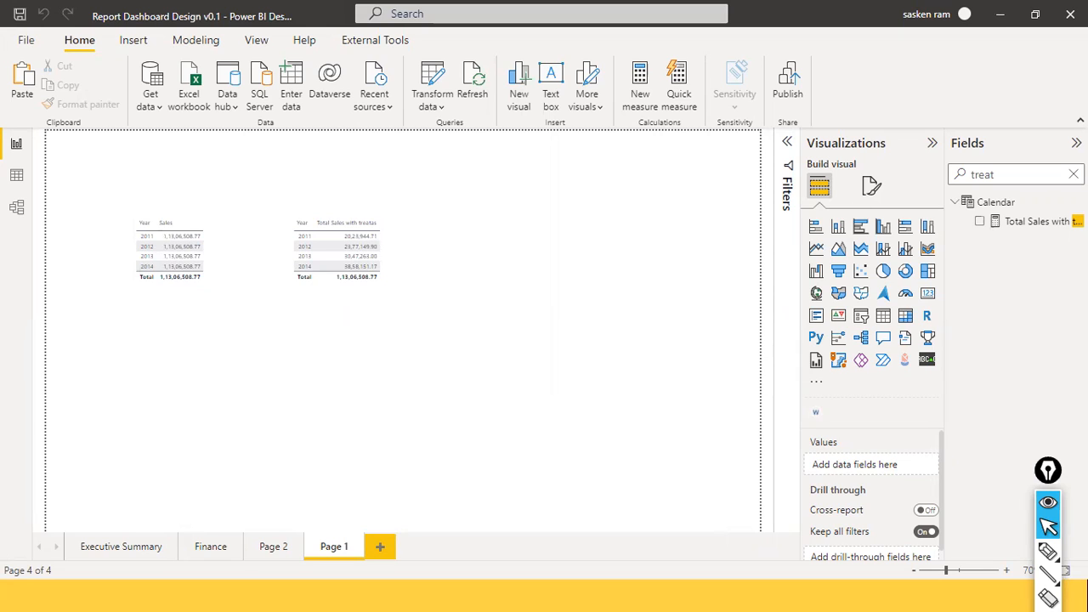
Review the Total Sales with treatas formula alongside the second table, and leave the formula
click(362, 302)
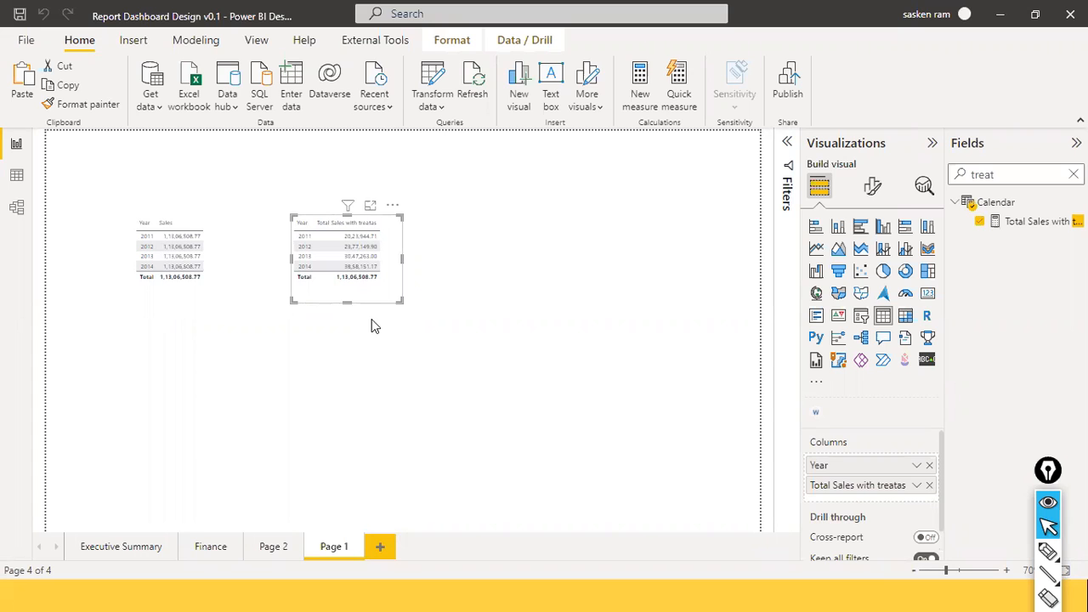
click(1039, 223)
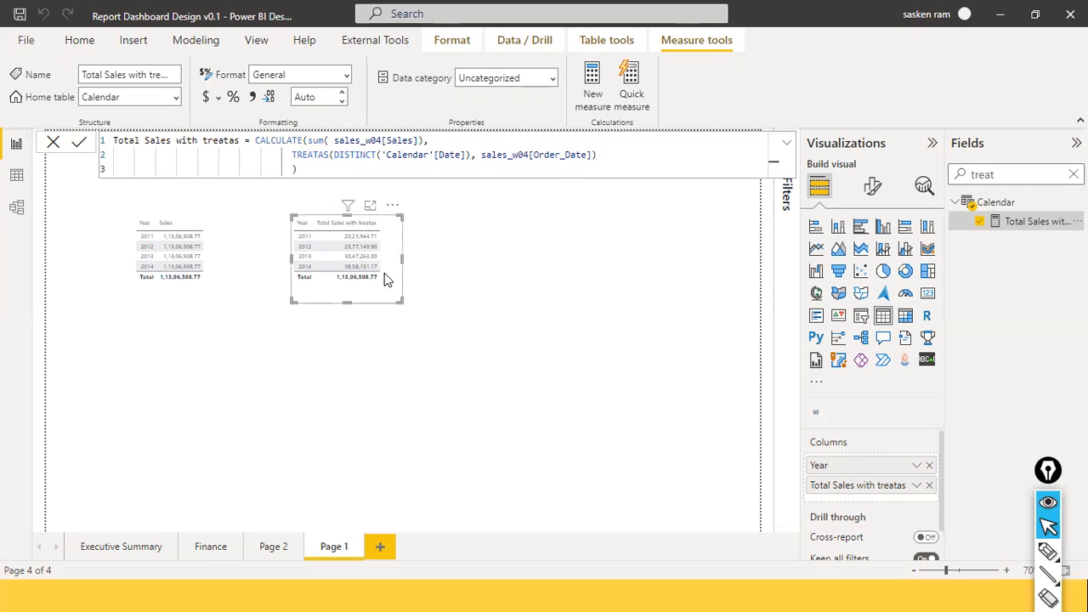
click(493, 294)
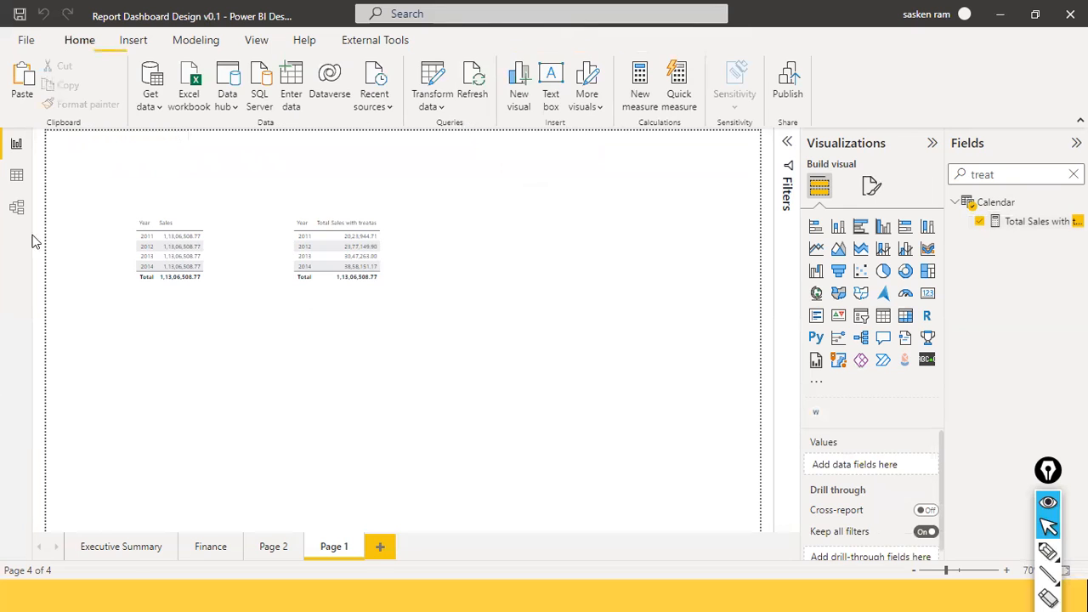